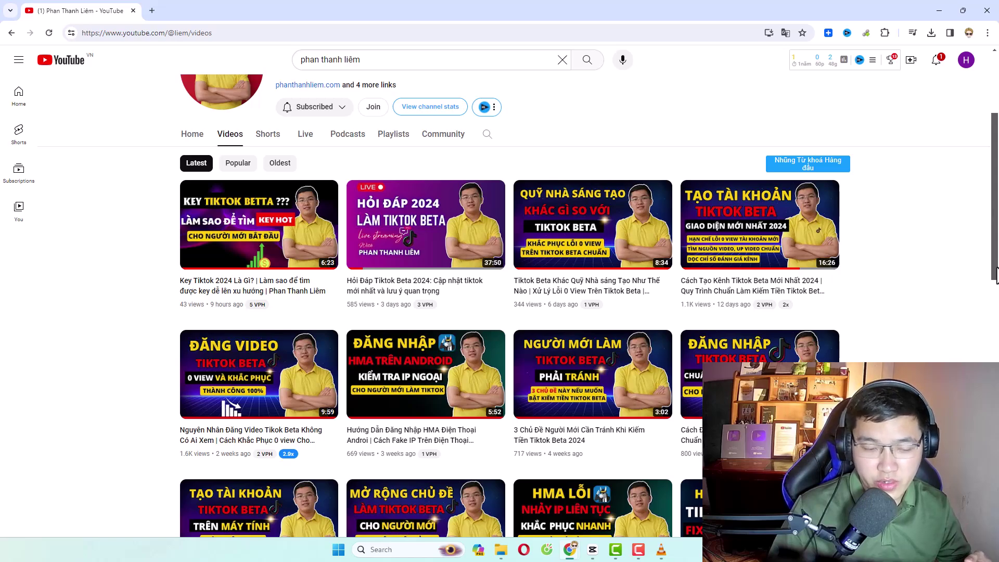
Put the YouTube channel page away, switch to CapCut and create a new project.
drag(995, 274, 978, 421)
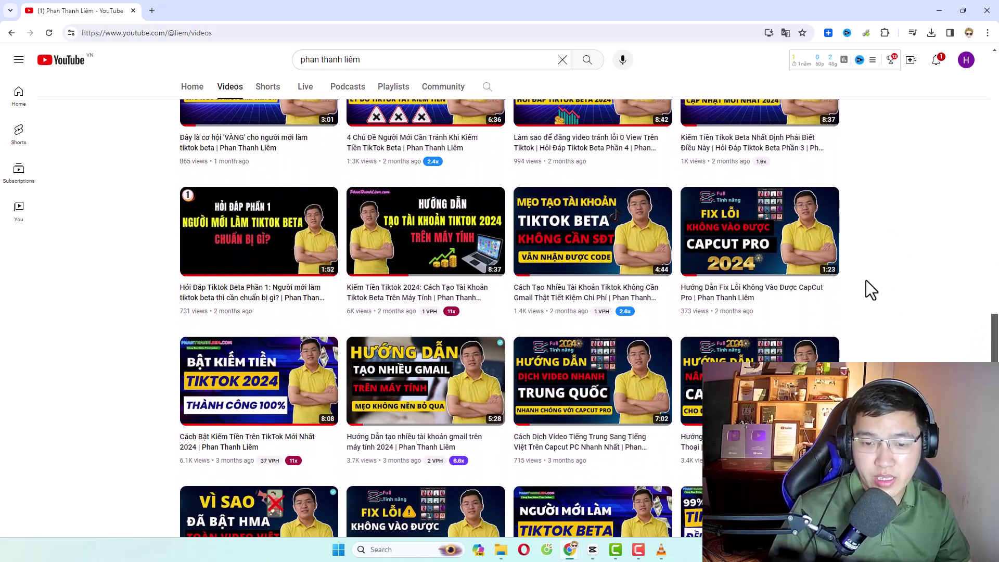
click(940, 11)
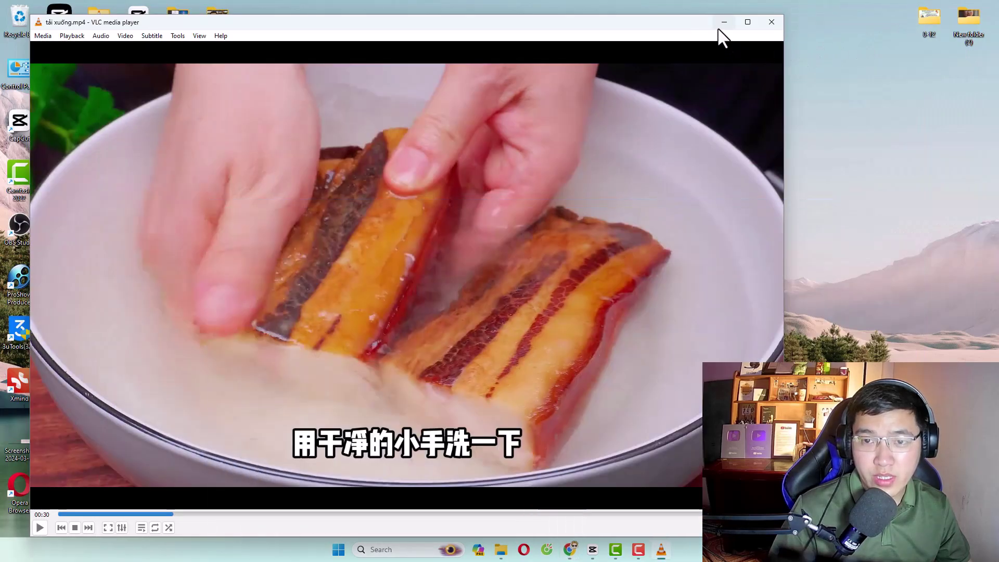
mouse_move(593, 555)
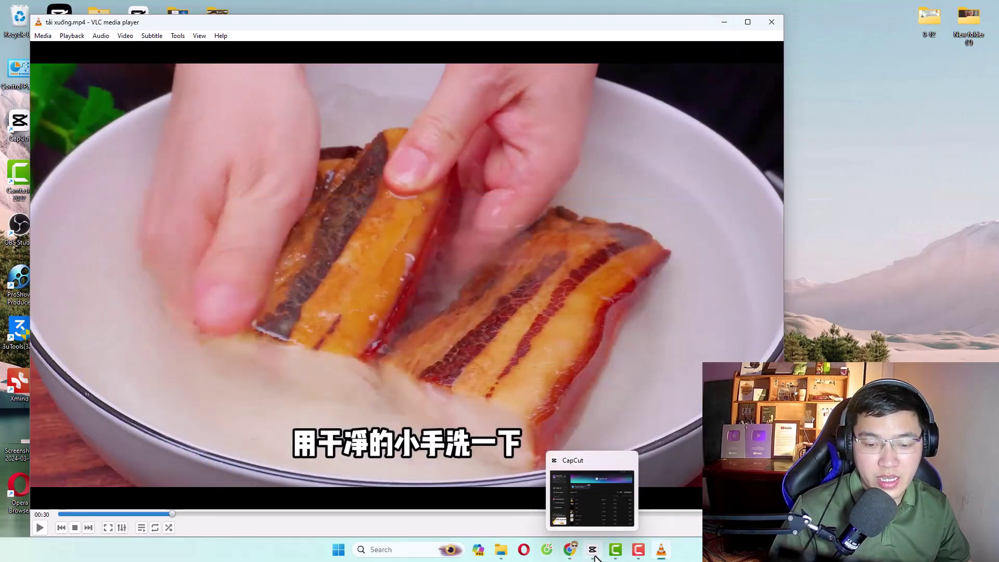
click(590, 503)
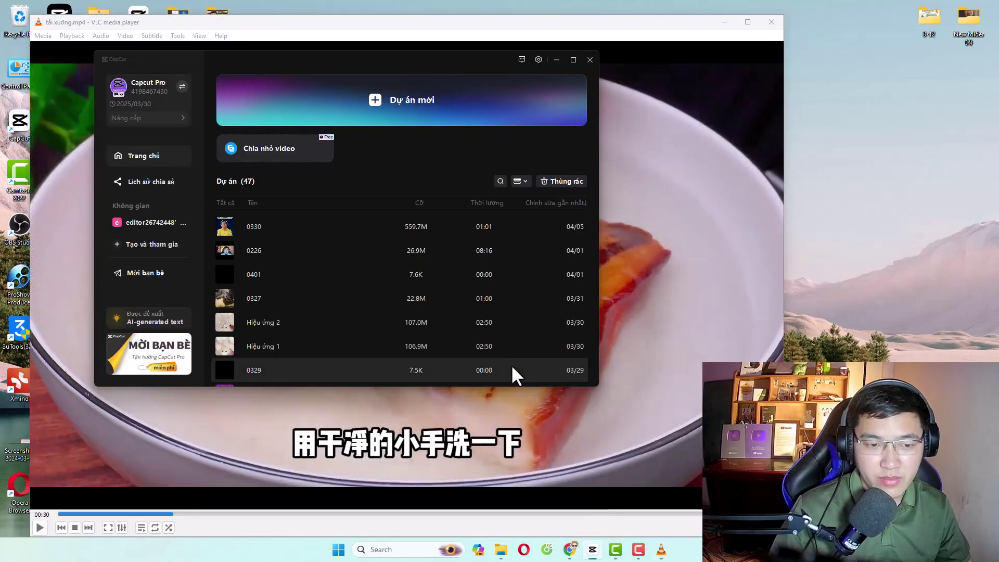
drag(338, 57, 623, 76)
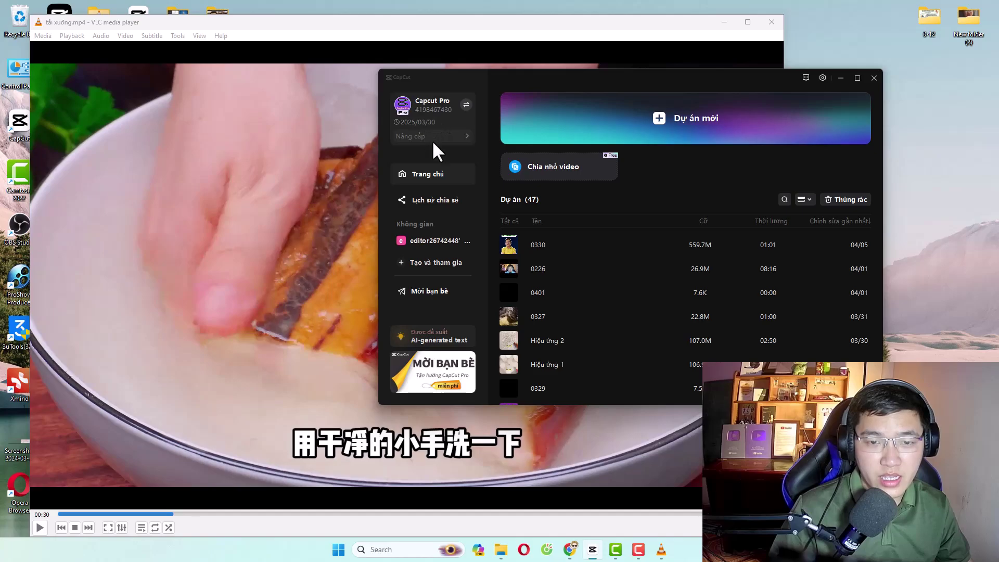
click(688, 117)
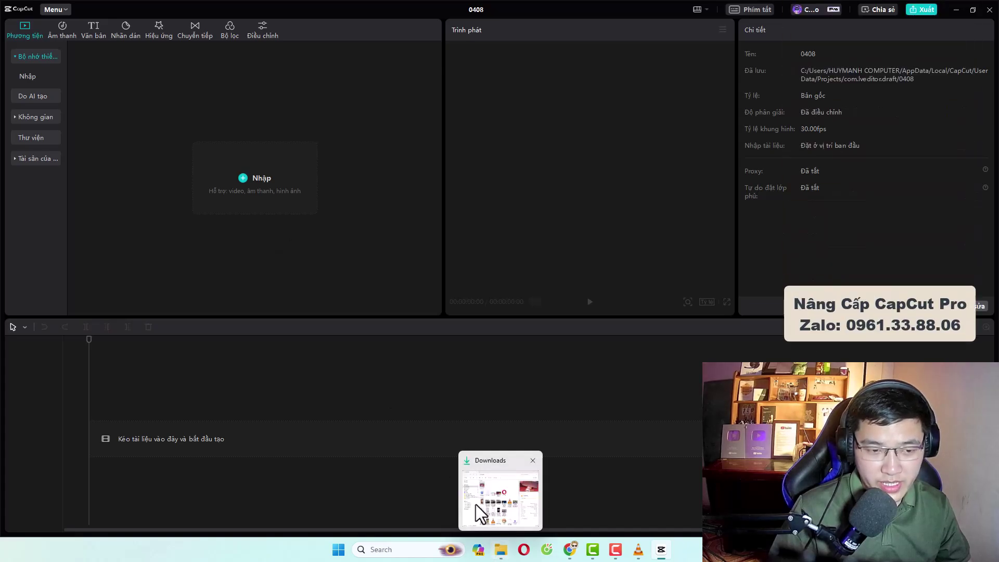
Import tải xuống.mp4 from Downloads, add it to the timeline and move the playhead to about 47 seconds.
click(260, 181)
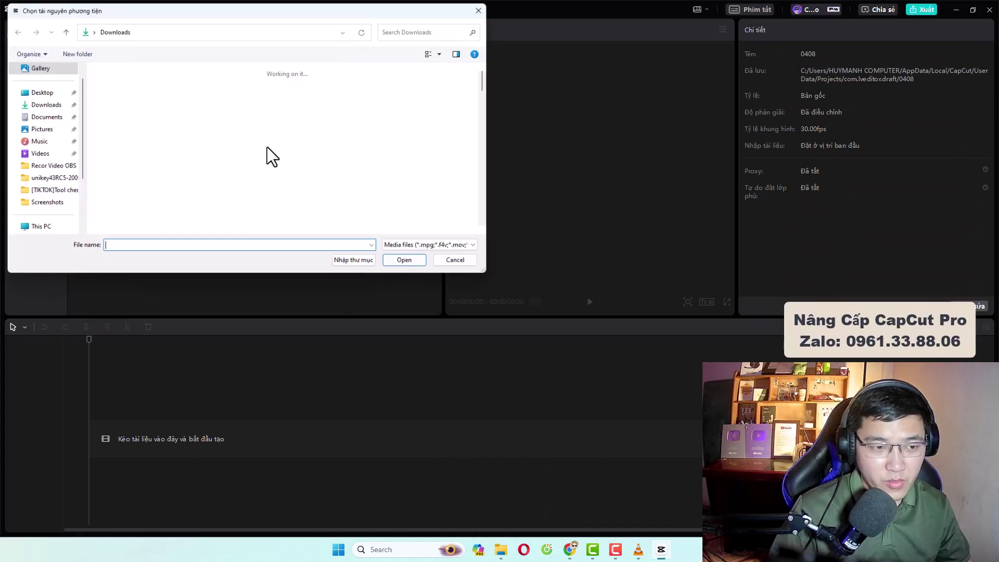
click(117, 99)
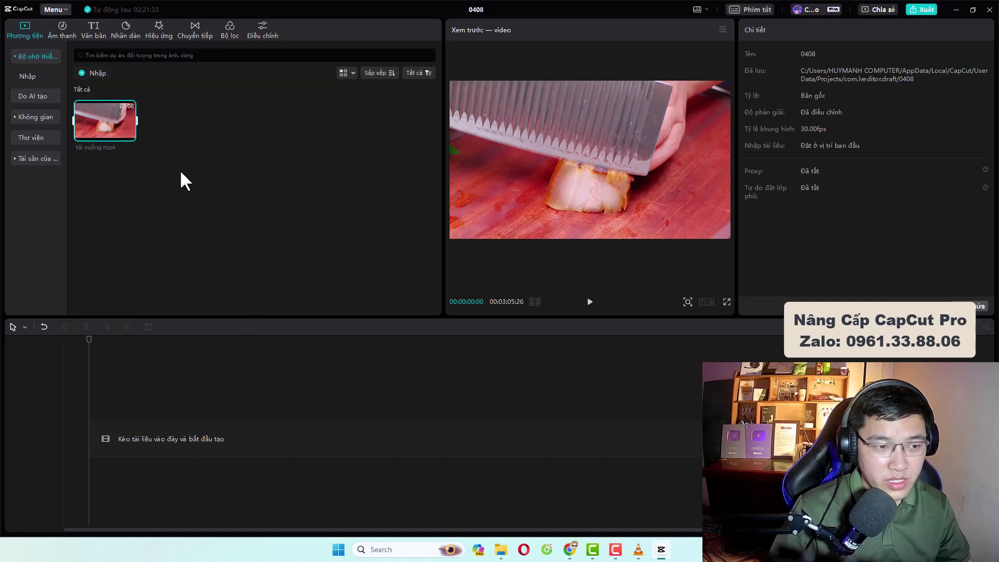
click(129, 135)
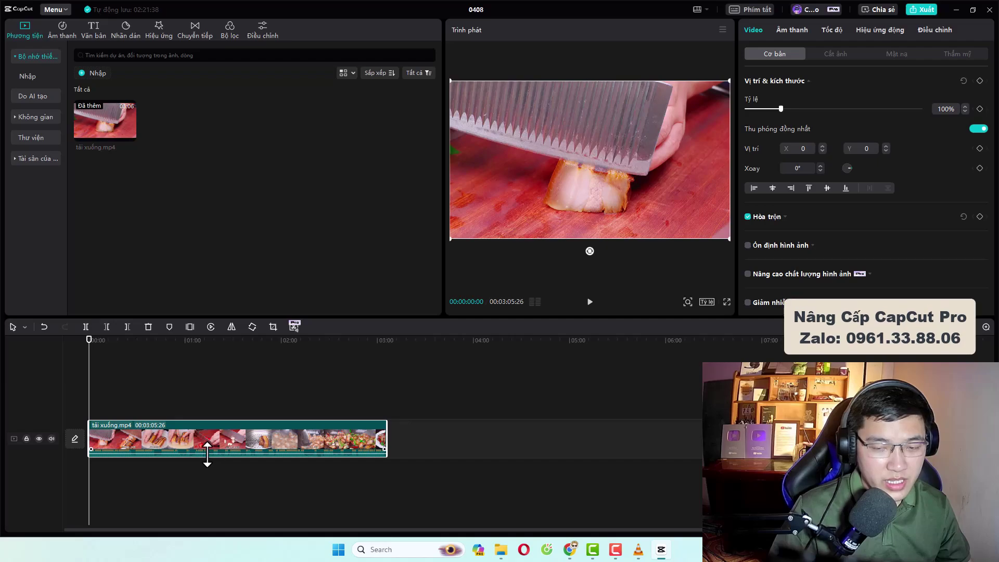
drag(141, 340, 164, 341)
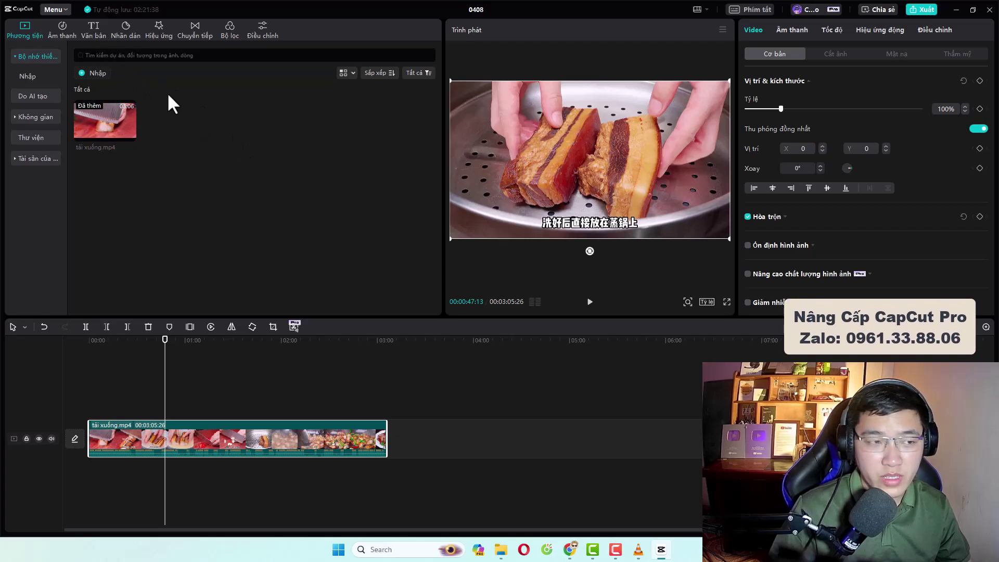
Open the auto captions feature (Phụ đề tự động) and set the source language to Chinese (Tiếng Trung).
click(93, 28)
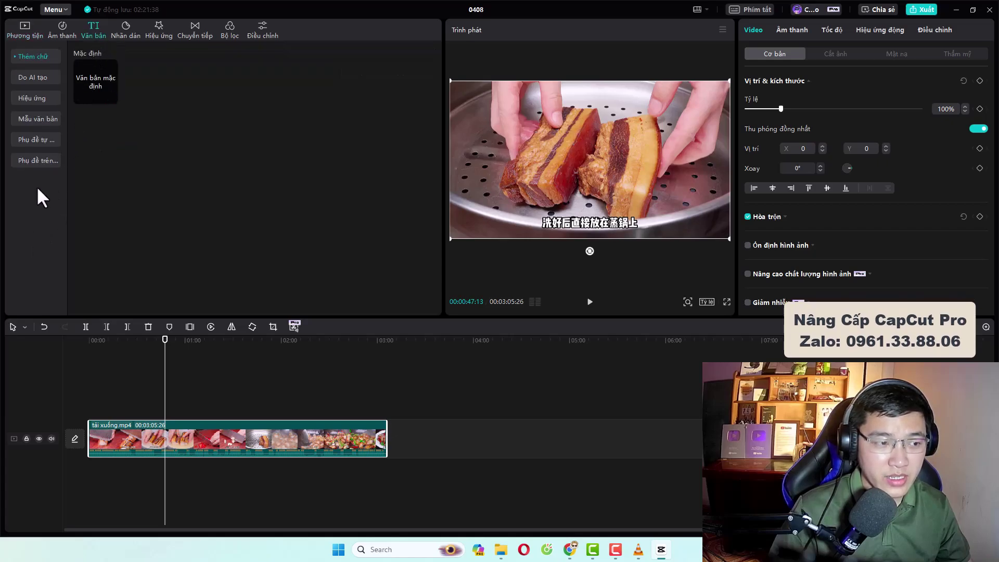
click(26, 140)
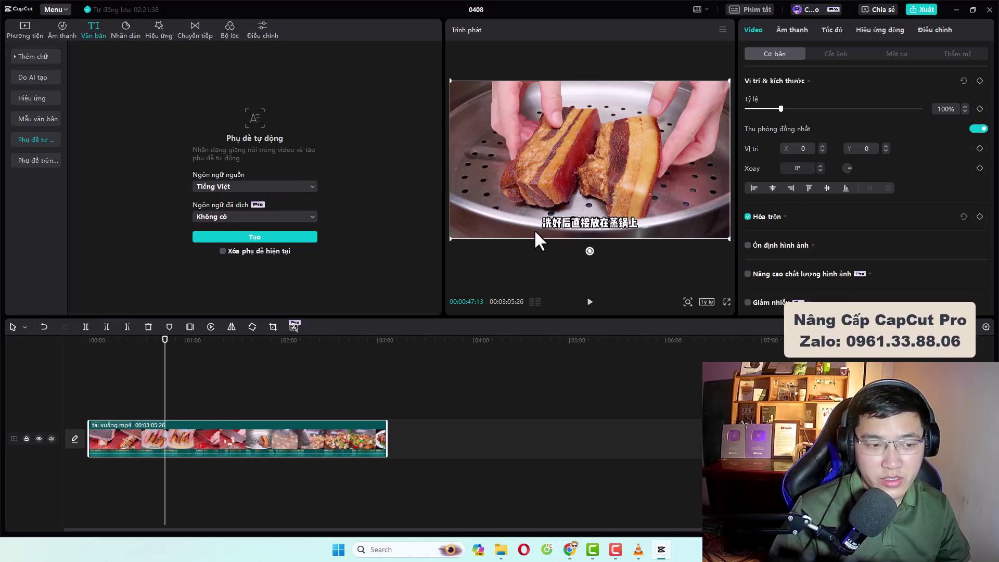
click(242, 187)
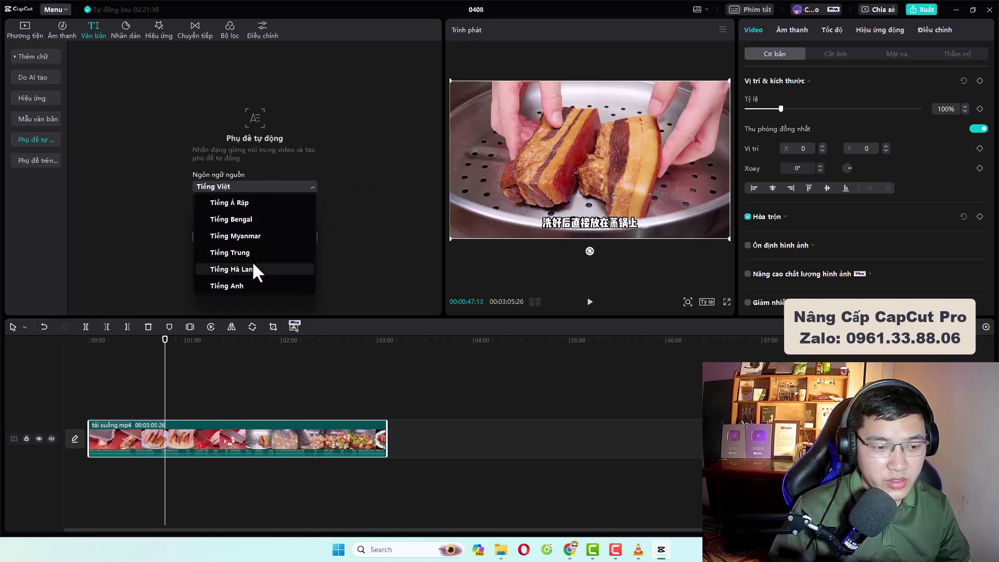
click(246, 253)
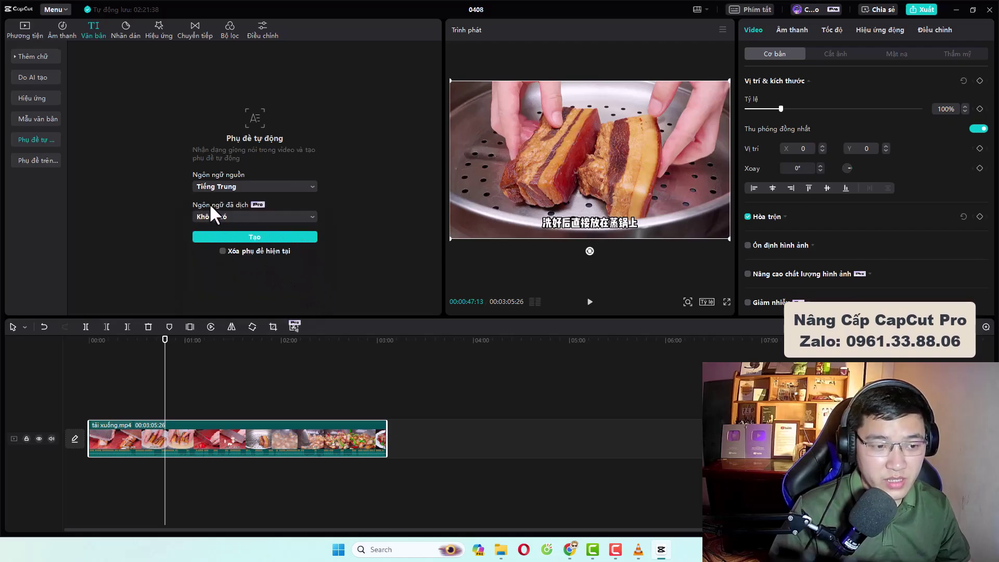
Set the caption translation language to Vietnamese (Tiếng Việt) and generate the captions.
click(240, 216)
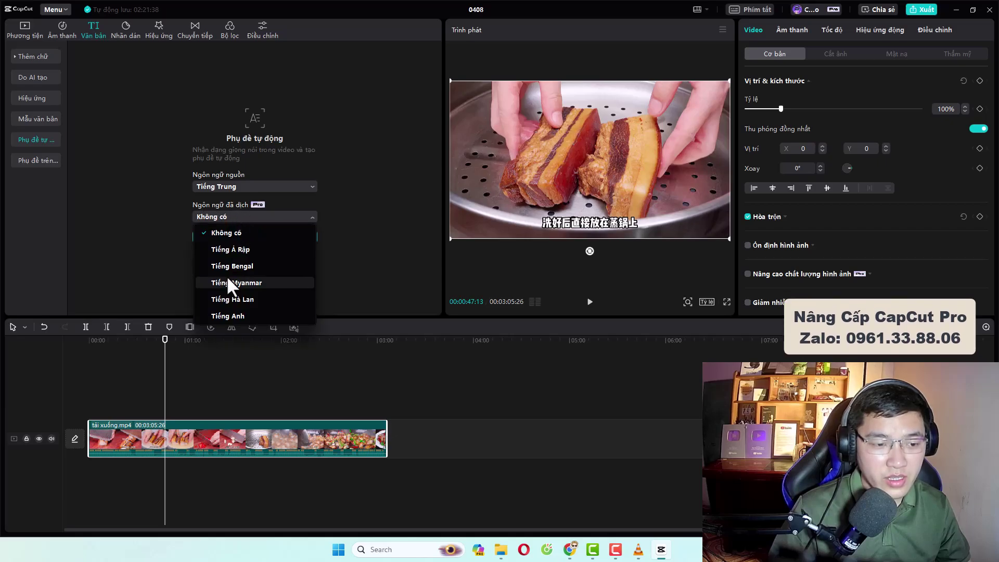
scroll(233, 276, down, 3)
scroll(233, 274, down, 5)
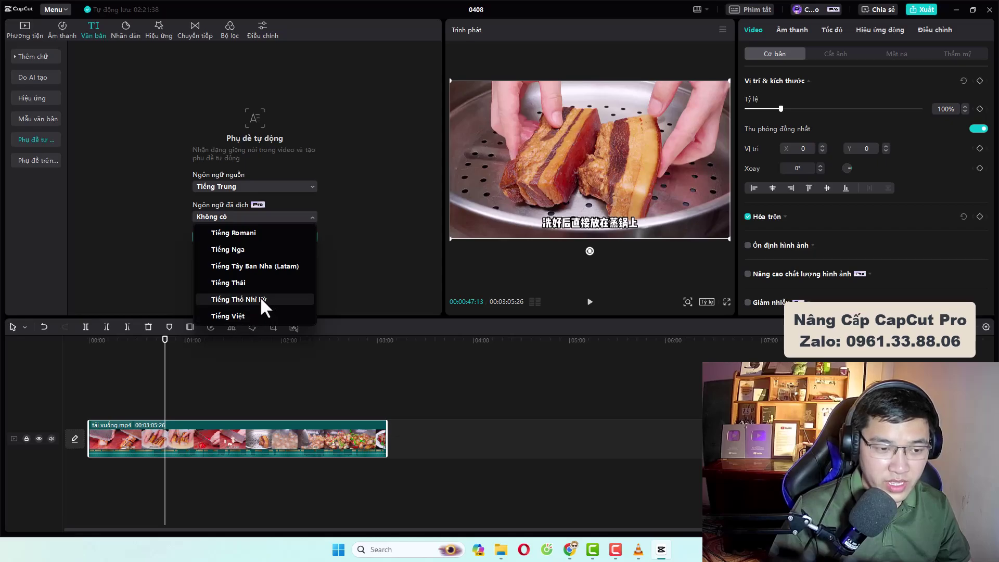
scroll(253, 286, up, 1)
scroll(253, 280, up, 8)
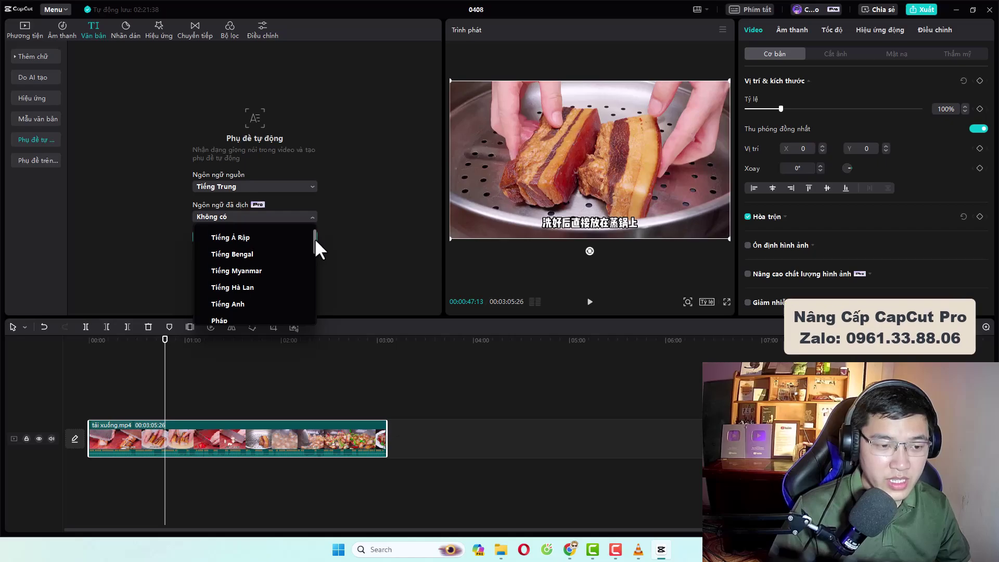
scroll(315, 237, up, 1)
scroll(314, 239, down, 3)
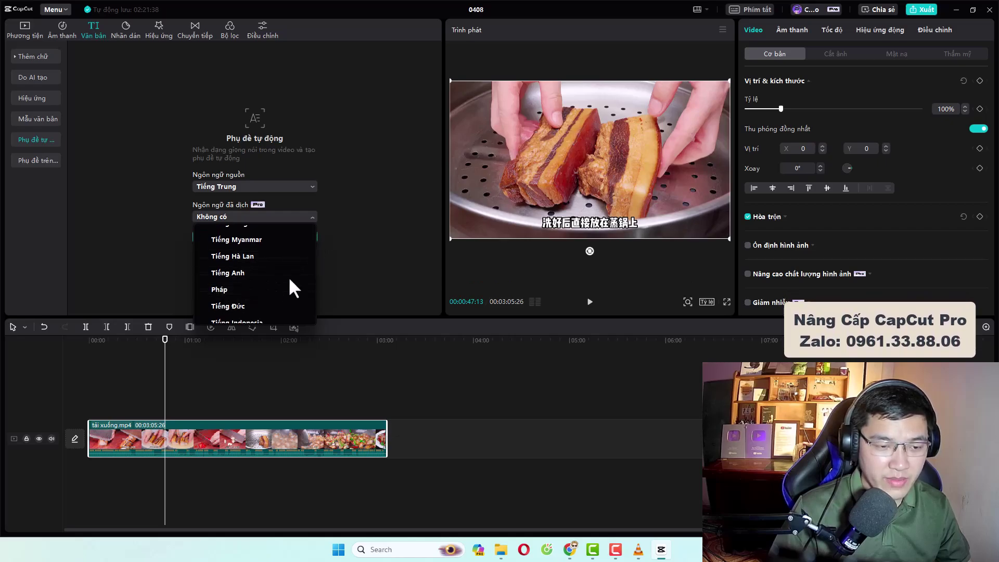
scroll(268, 268, down, 5)
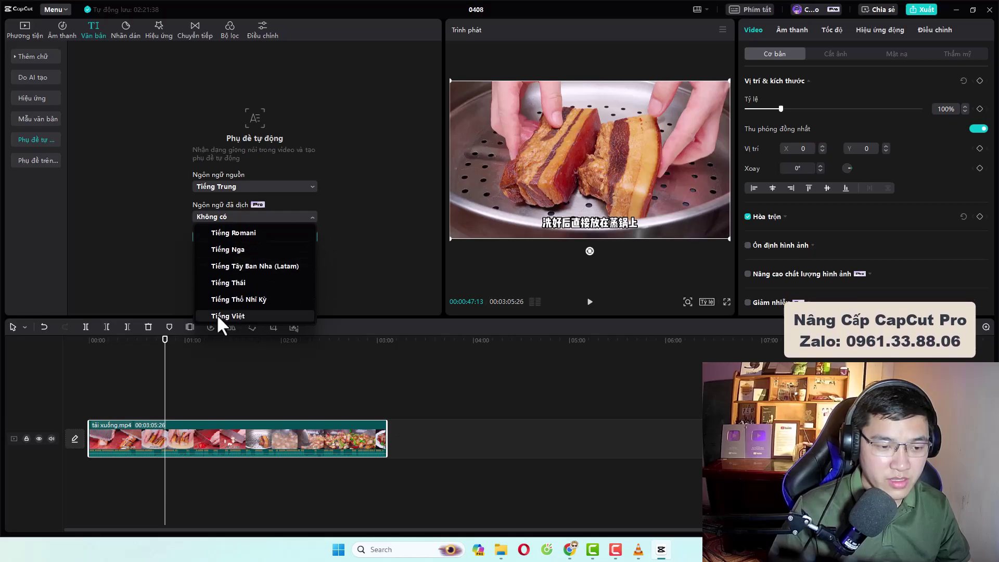
click(228, 316)
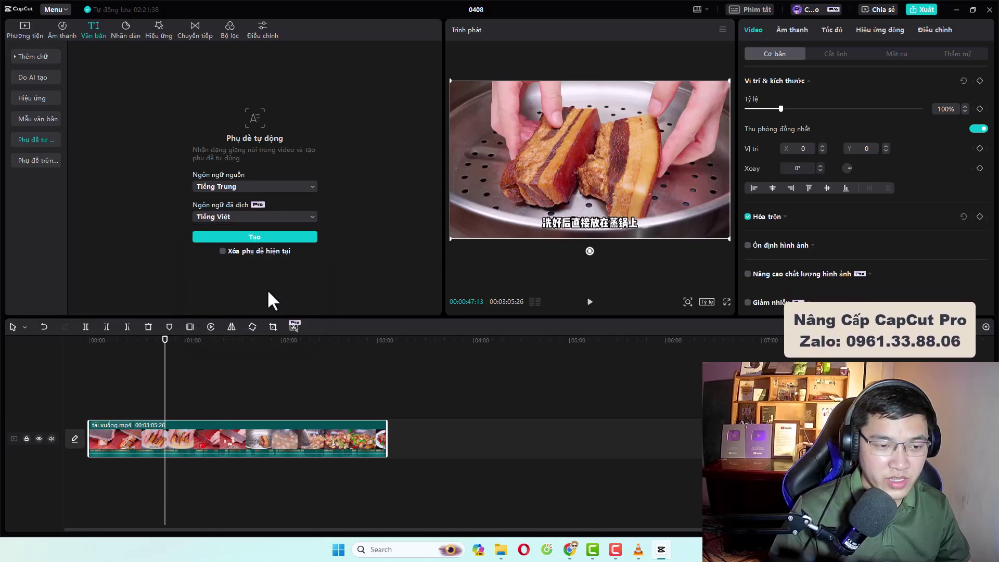
click(242, 235)
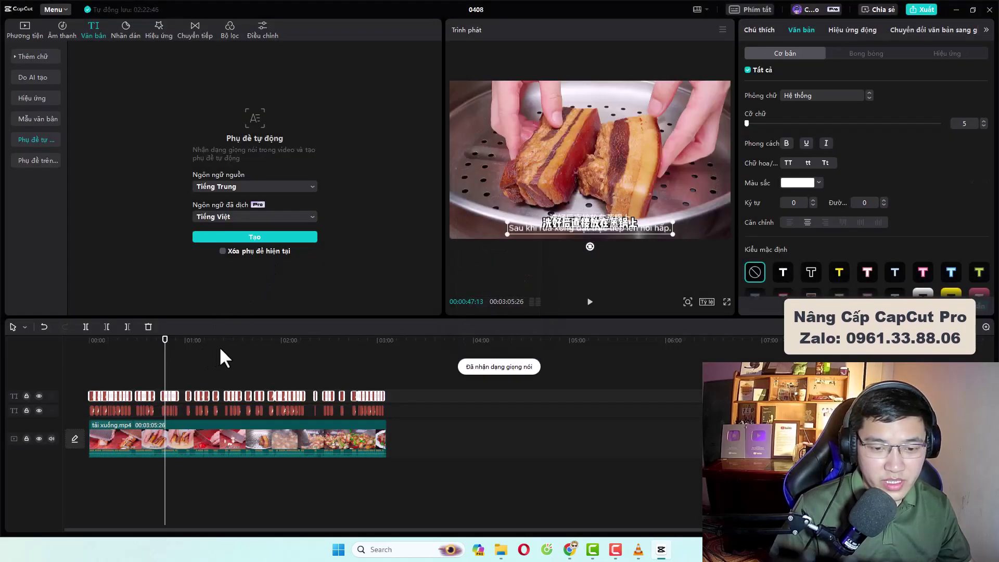
Return the playhead to the start and delete all Chinese captions from the timeline, keeping the Vietnamese ones.
drag(165, 350, 76, 343)
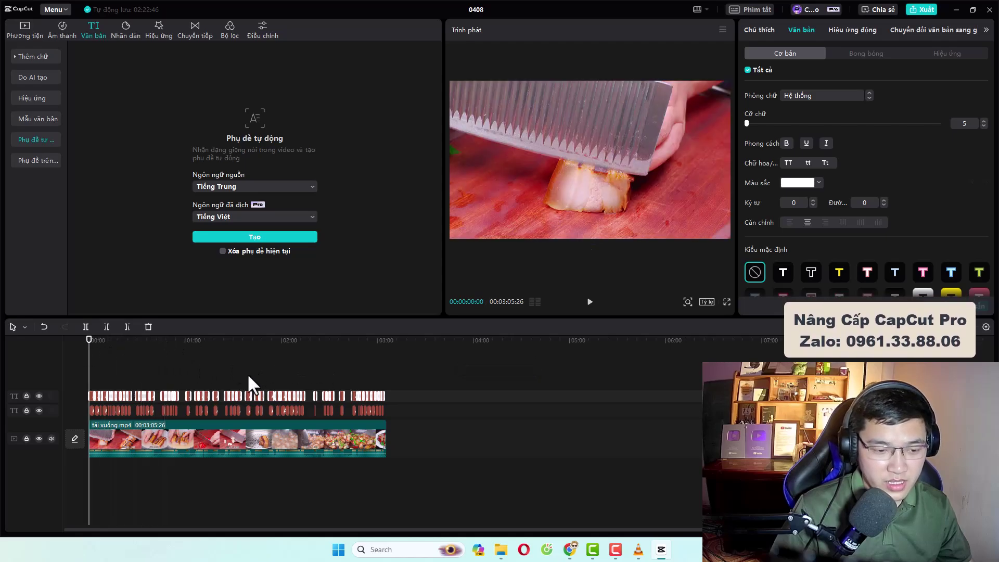
scroll(249, 371, up, 5)
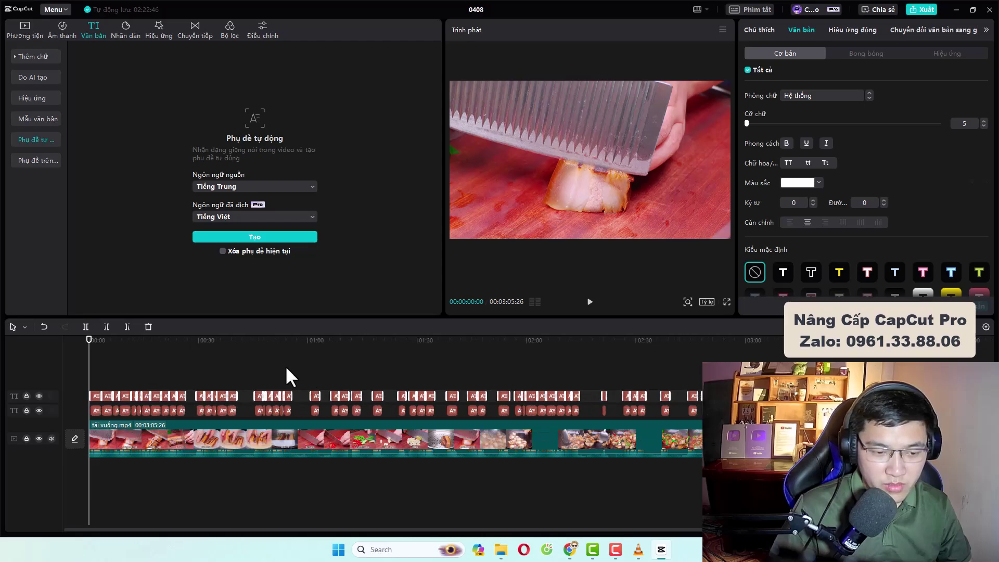
scroll(285, 365, down, 2)
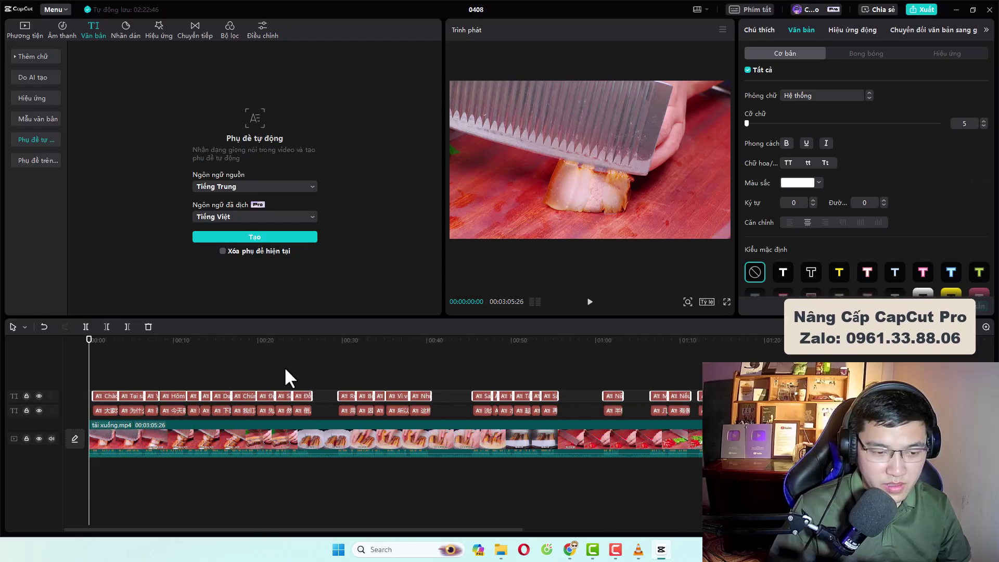
scroll(286, 373, down, 1)
drag(700, 416, 89, 415)
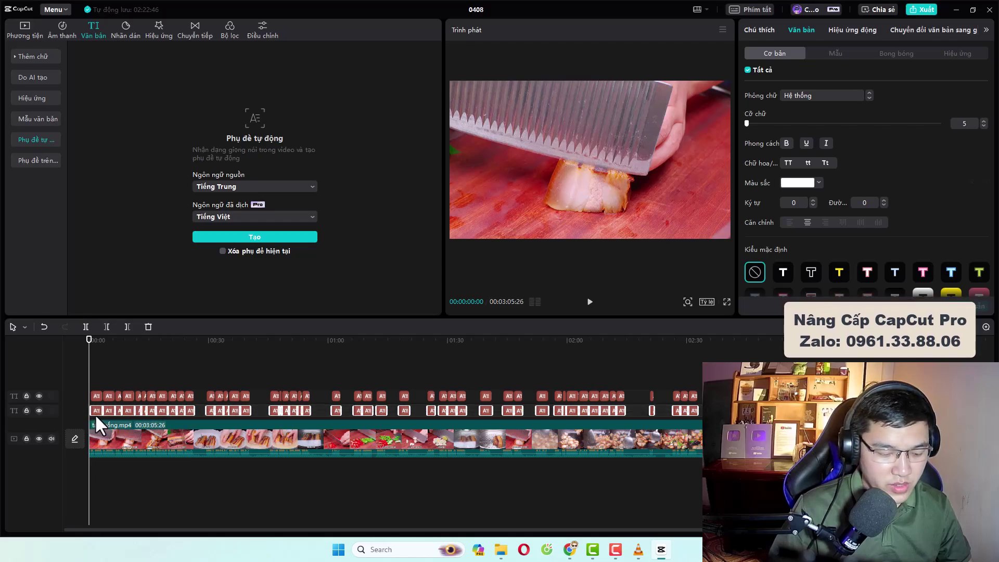
key(Delete)
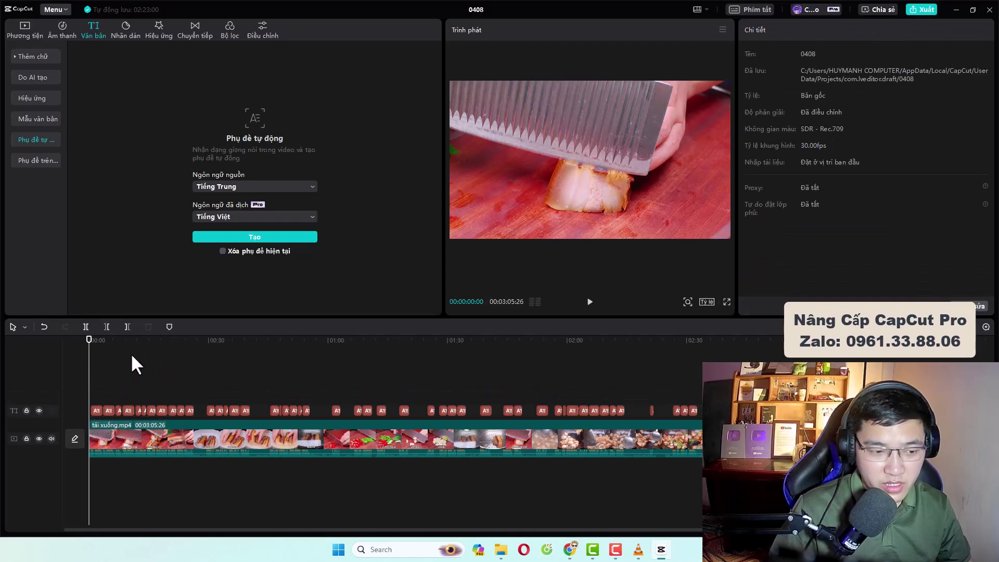
Play the opening briefly and set the font of all Vietnamese captions to Montserrat Black.
click(589, 302)
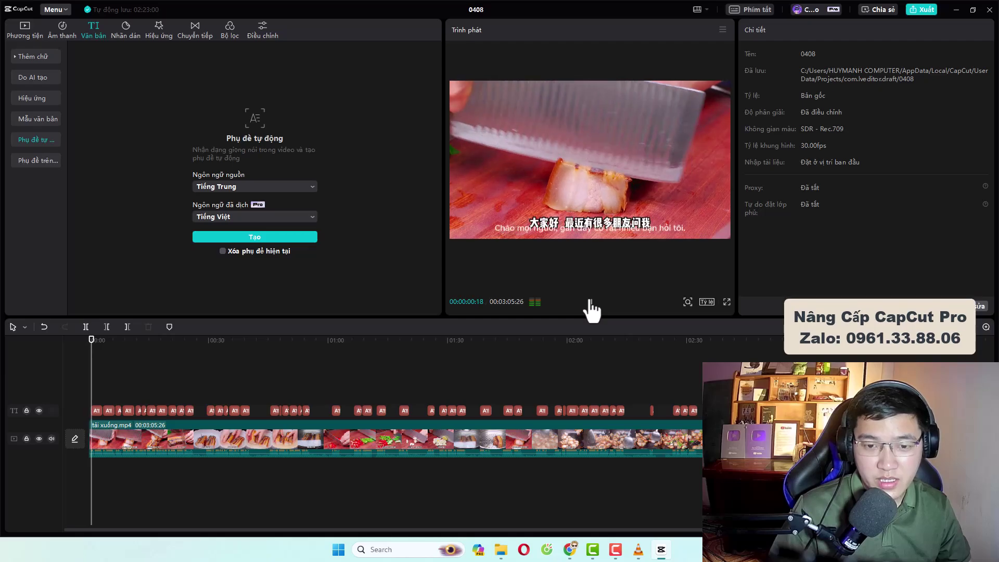
click(590, 304)
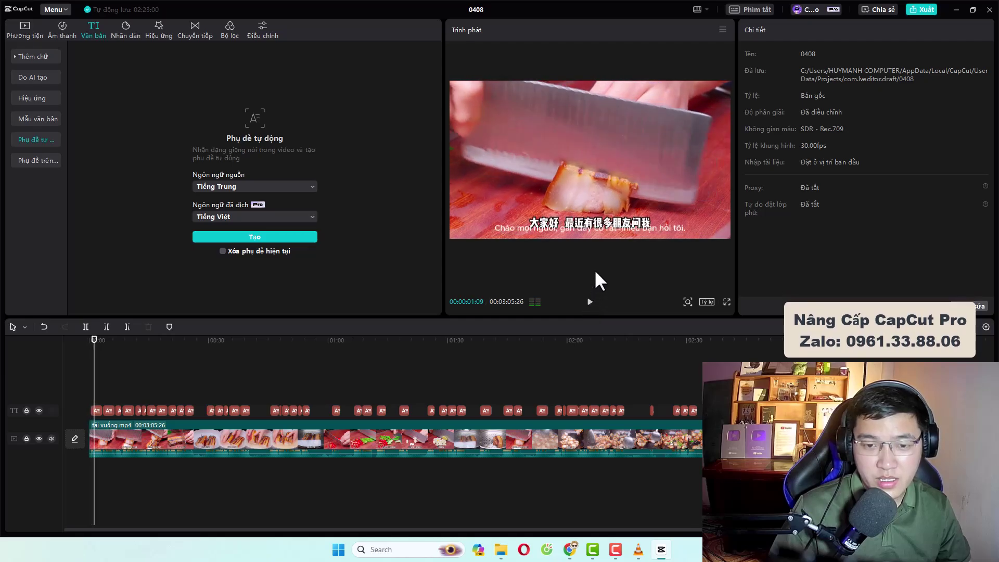
click(535, 229)
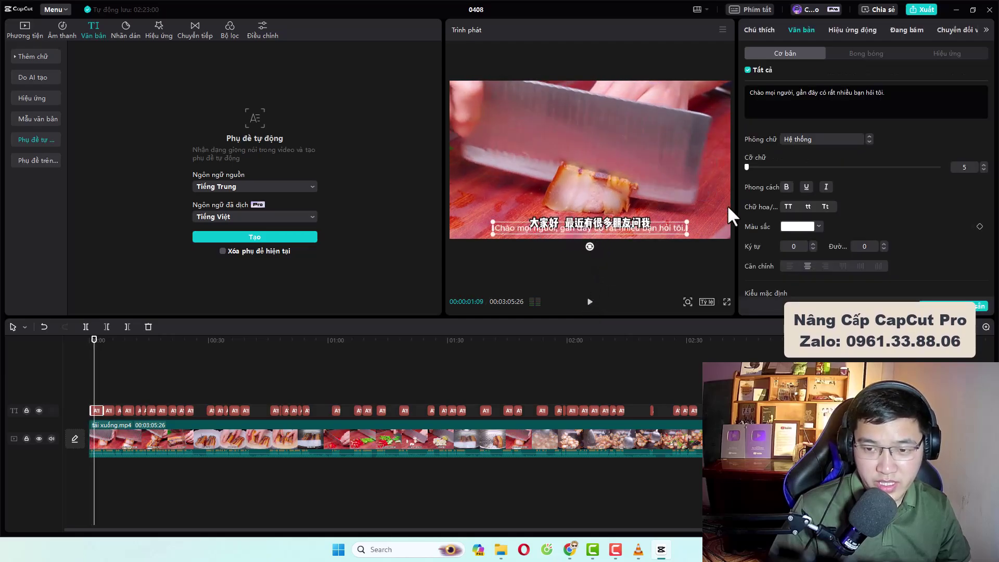
click(797, 139)
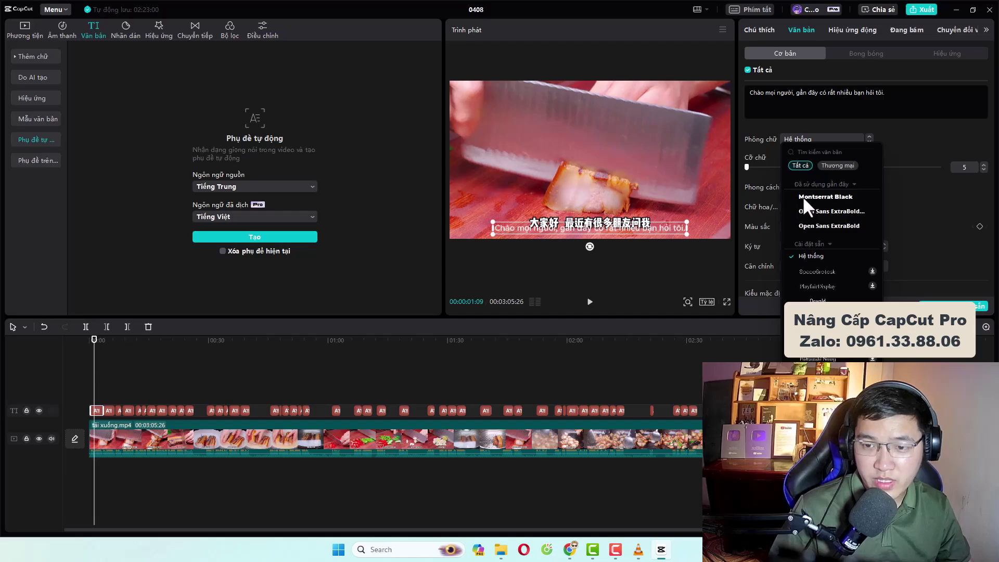
click(803, 196)
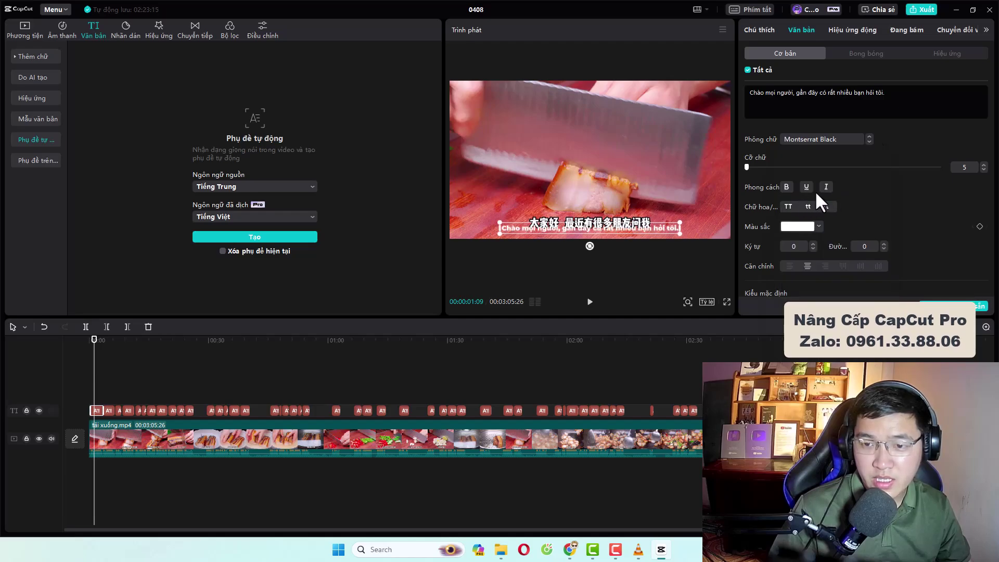
Apply the black-on-yellow preset style to the captions, enlarge them over the original Chinese subtitles and play the result.
scroll(814, 190, down, 5)
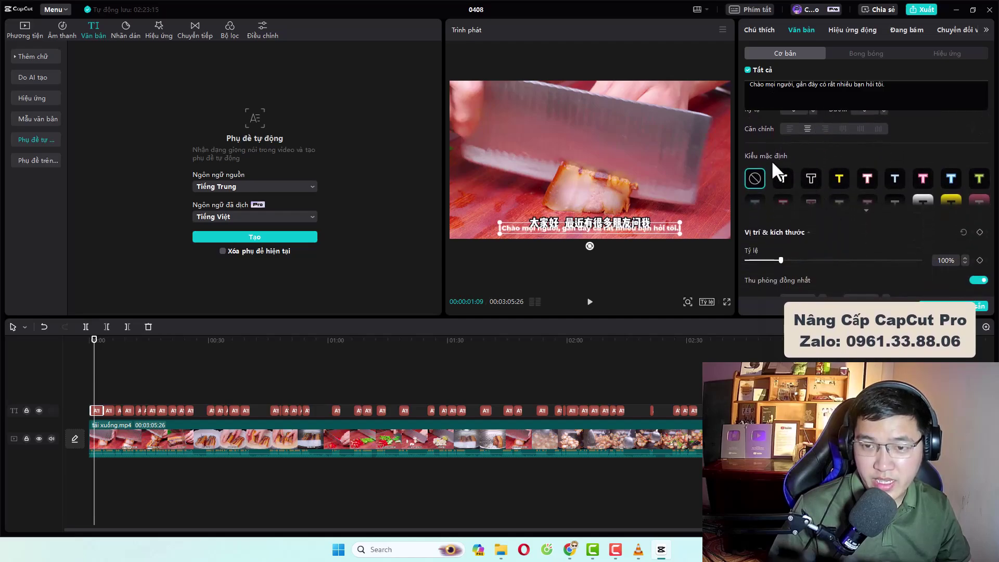
click(867, 215)
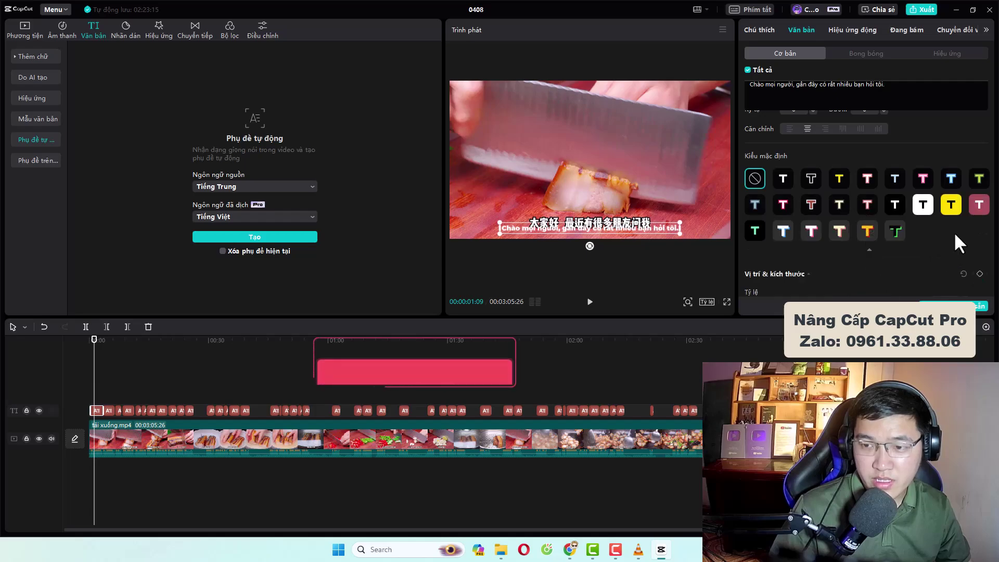
click(950, 204)
mouse_move(682, 219)
mouse_down()
mouse_move(712, 217)
mouse_move(684, 221)
mouse_up()
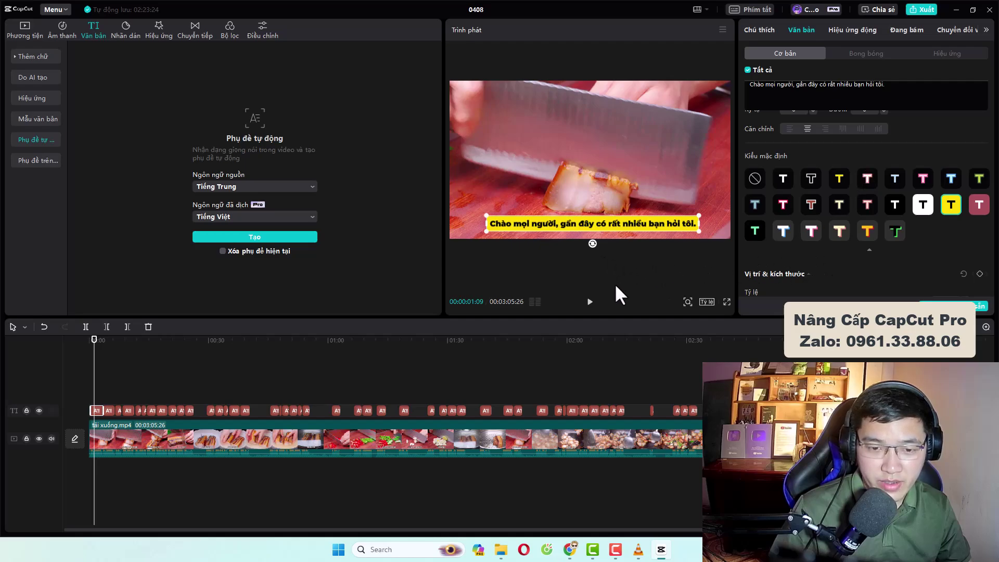
click(590, 303)
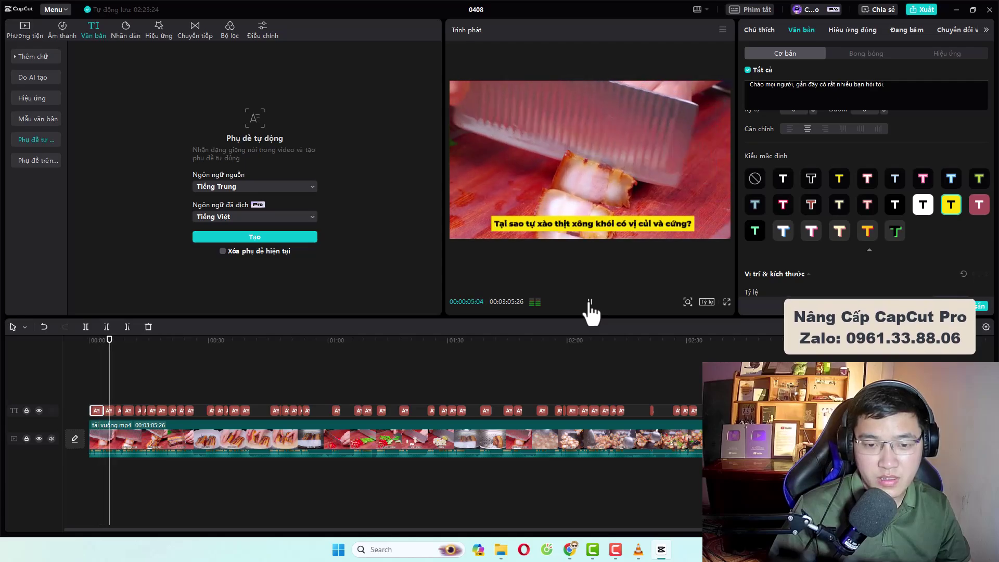
Pause playback, select all Vietnamese captions and convert them to speech with the "Nguồn nhỏ ngọt ngào" voice.
click(590, 302)
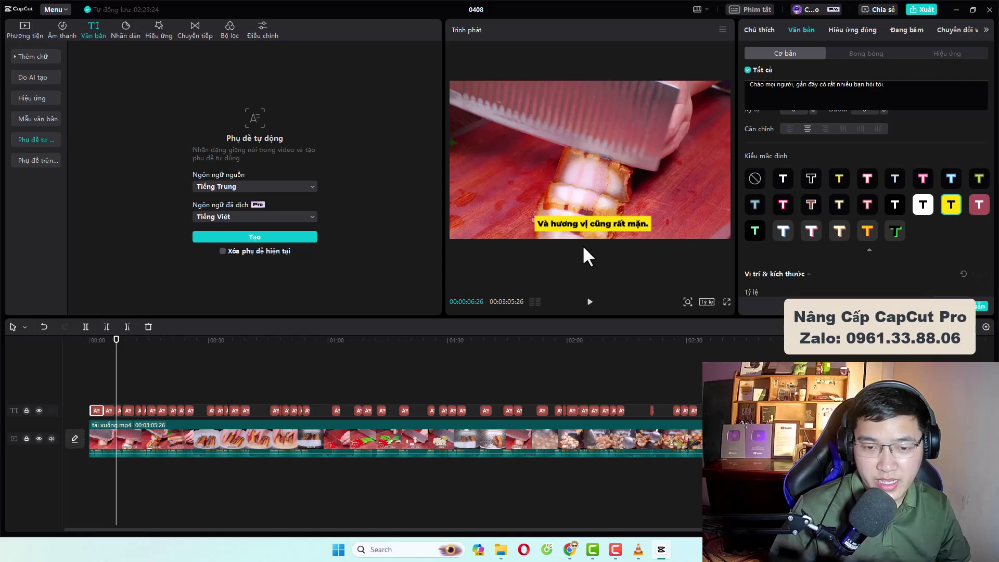
drag(729, 397, 94, 413)
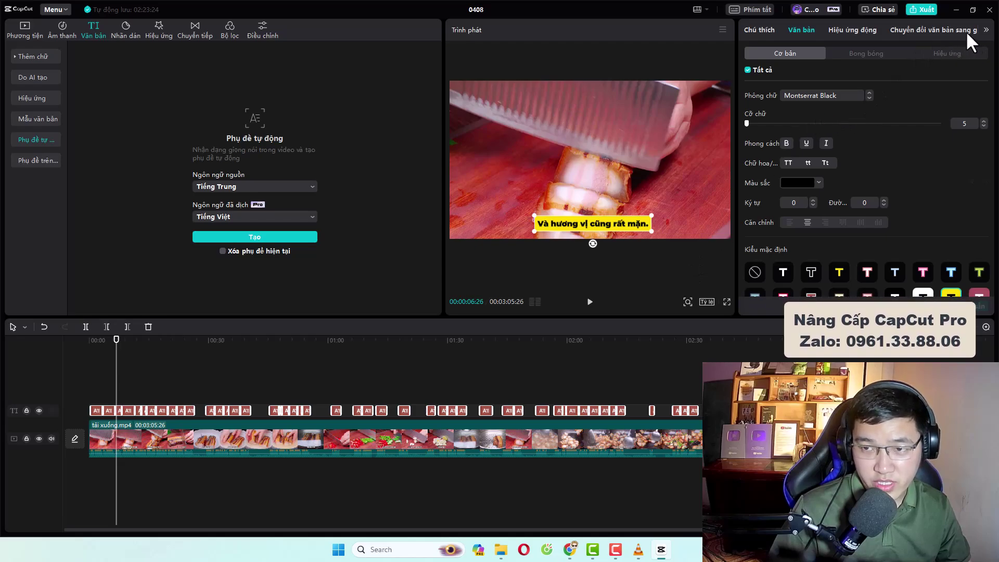
click(925, 28)
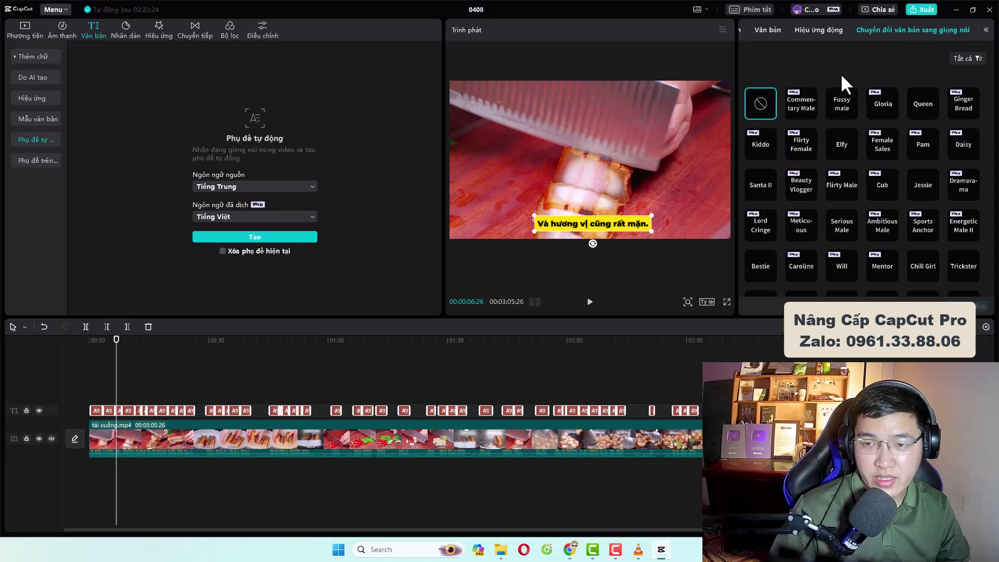
scroll(846, 97, down, 4)
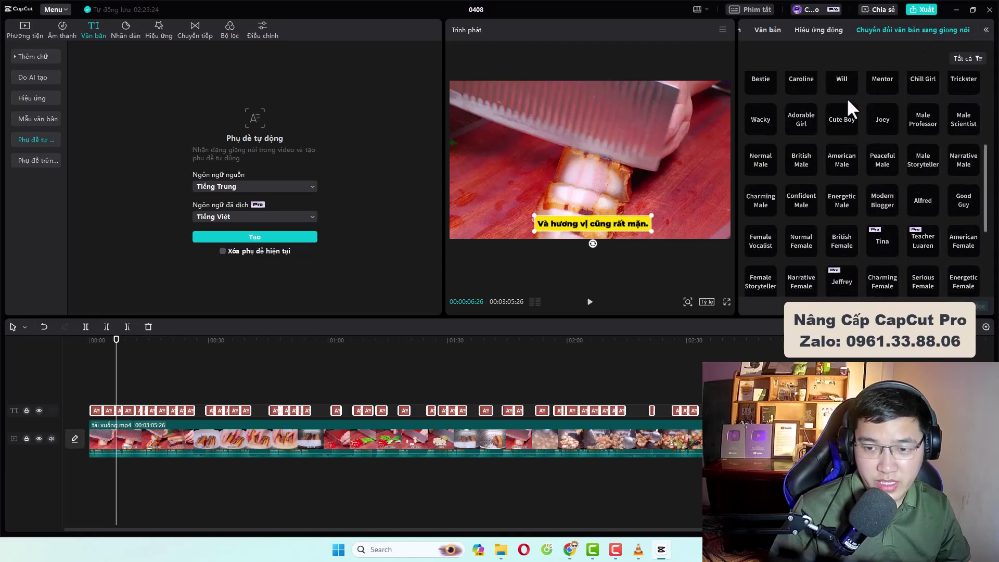
scroll(847, 98, down, 4)
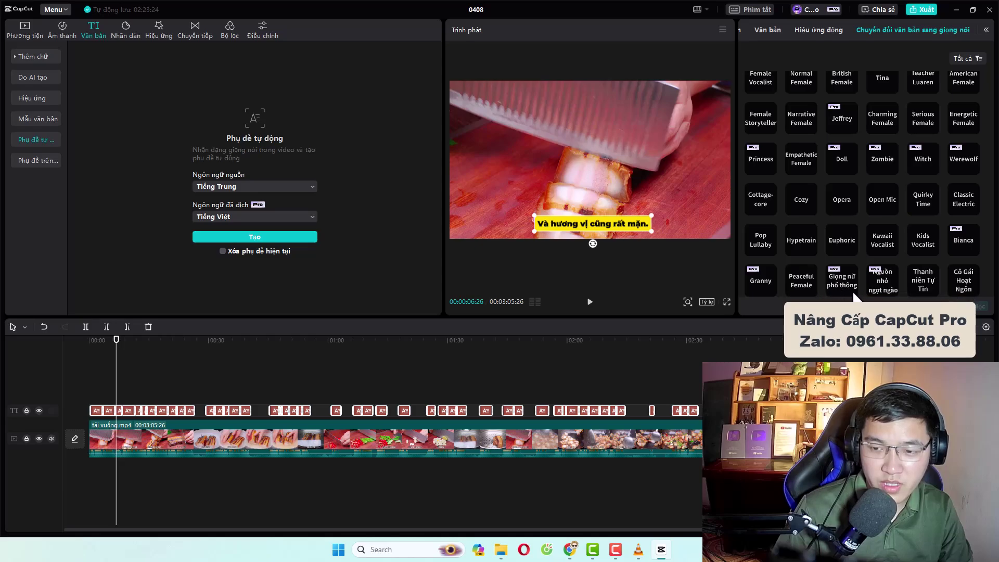
click(885, 279)
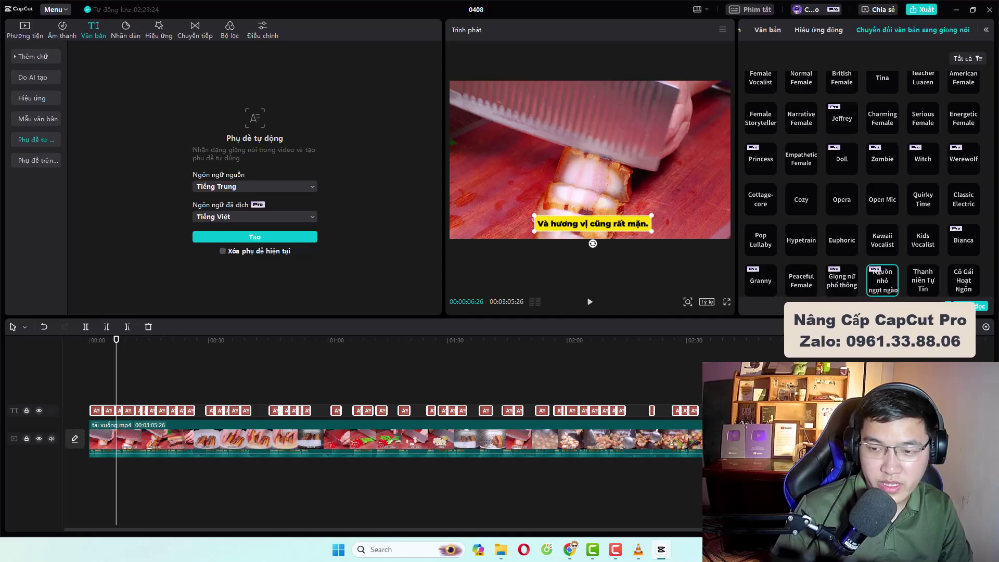
click(965, 306)
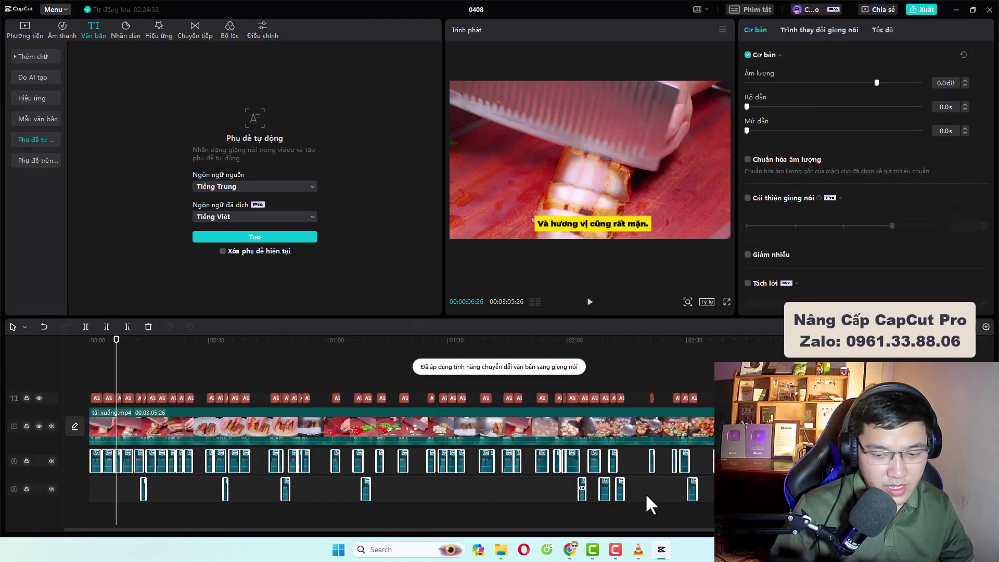
Shift the five voice clips from "Dưới đây" to "Đổ nước" to the right and fit the "Rượu" clip before them on the first voice track.
scroll(172, 464, up, 5)
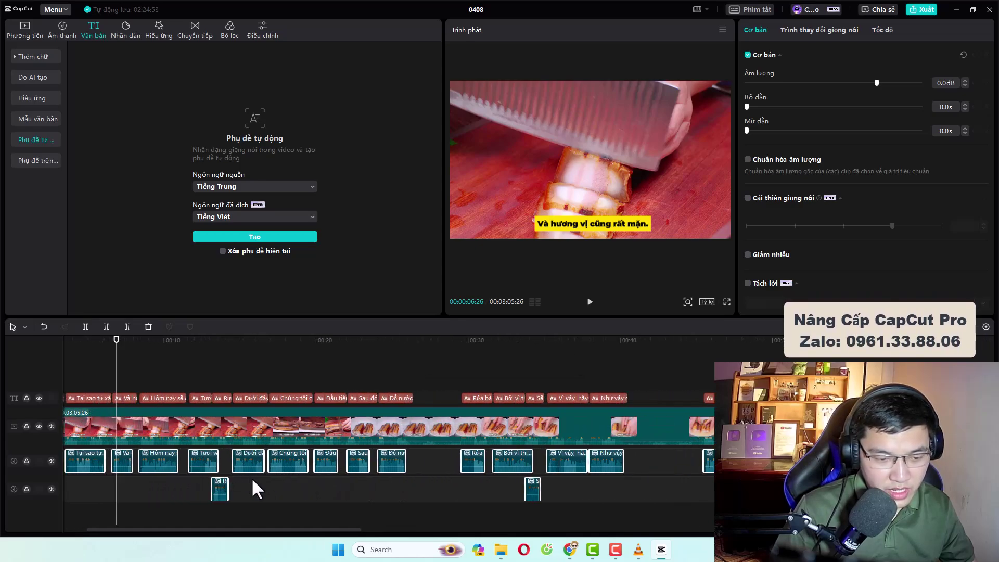
scroll(431, 481, down, 3)
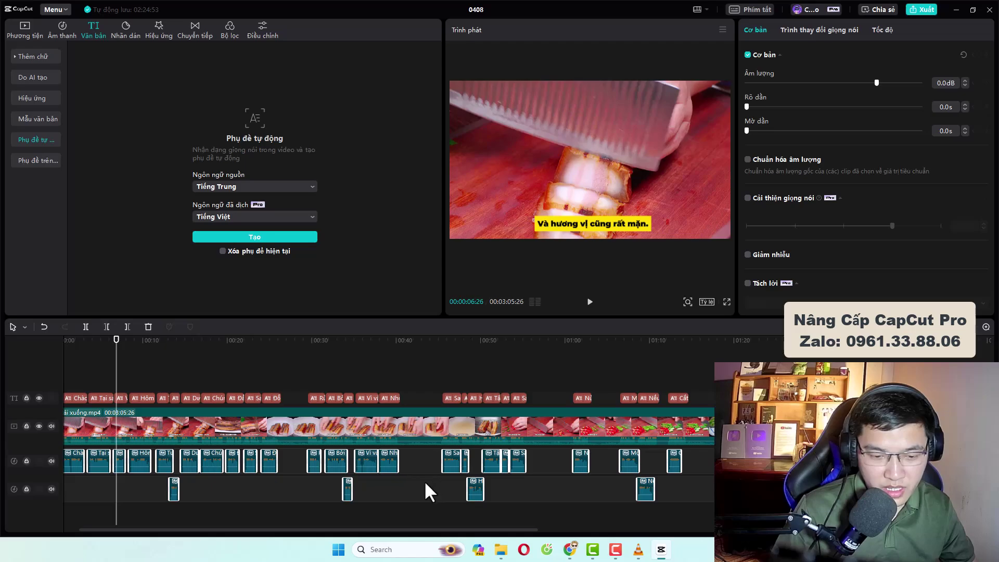
scroll(579, 492, down, 3)
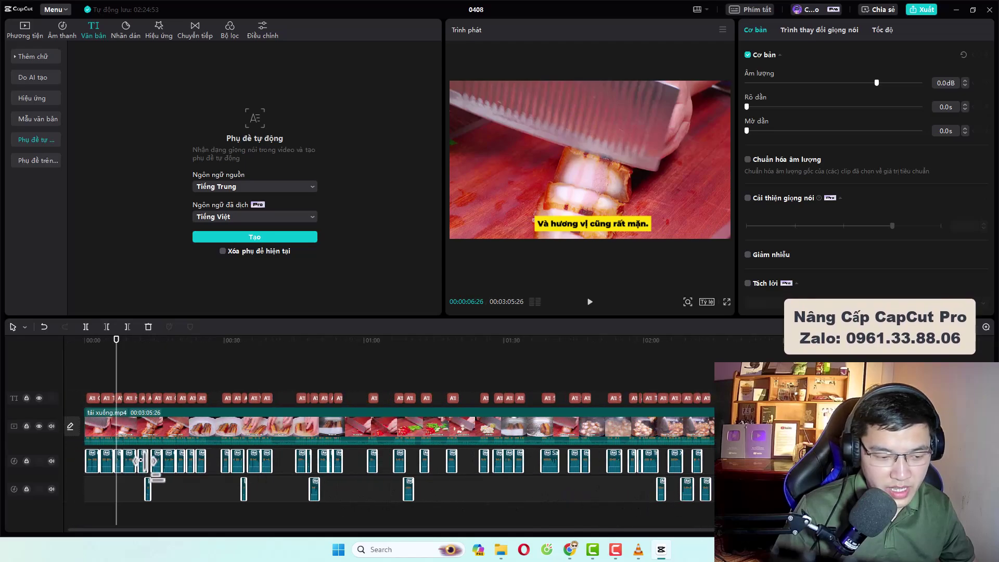
scroll(203, 489, up, 4)
scroll(261, 480, up, 2)
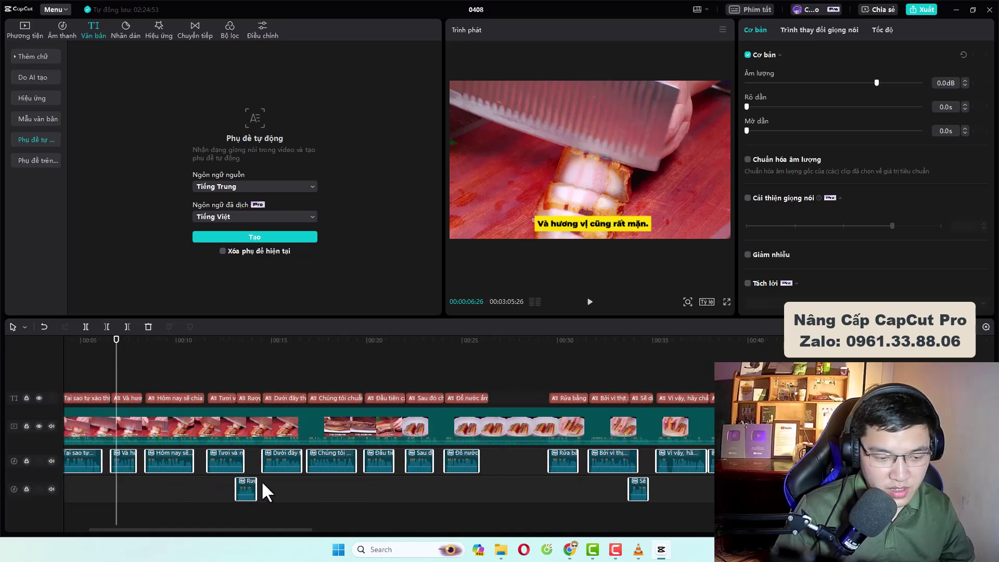
drag(296, 479, 489, 461)
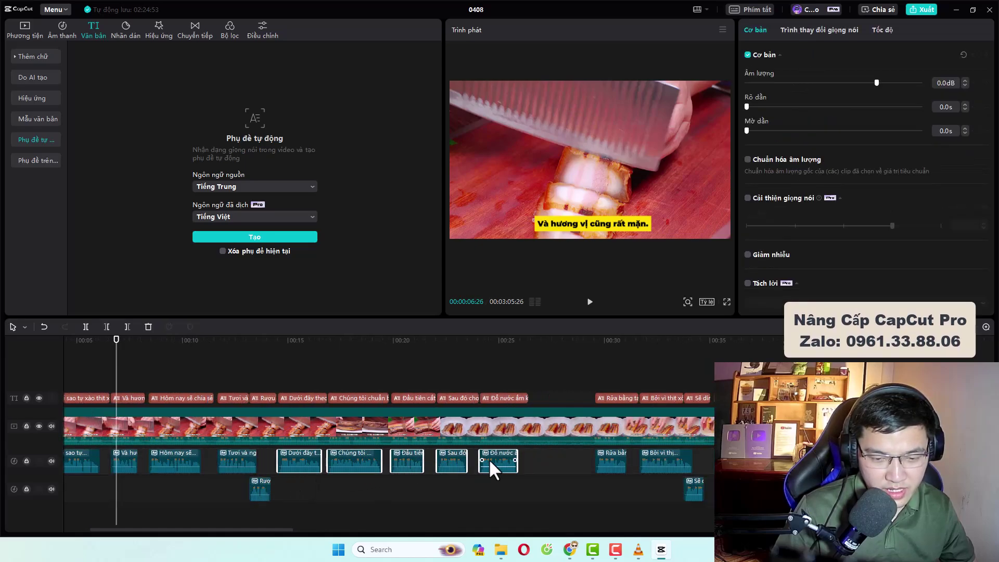
drag(302, 461, 339, 462)
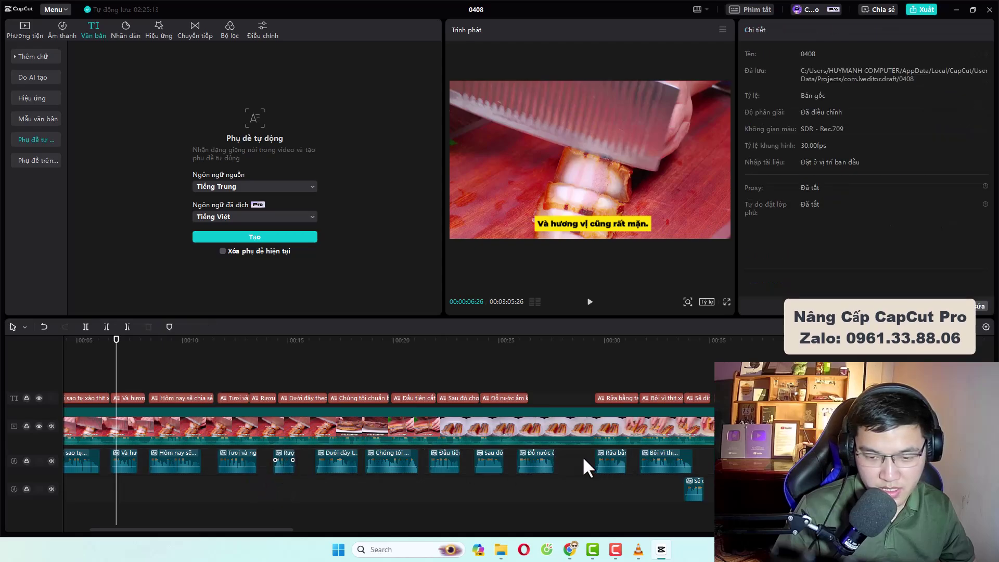
Try to move the short "Sẽ" voice clip near 00:34 up to the first voice track, and undo the move.
drag(582, 463, 660, 463)
click(713, 477)
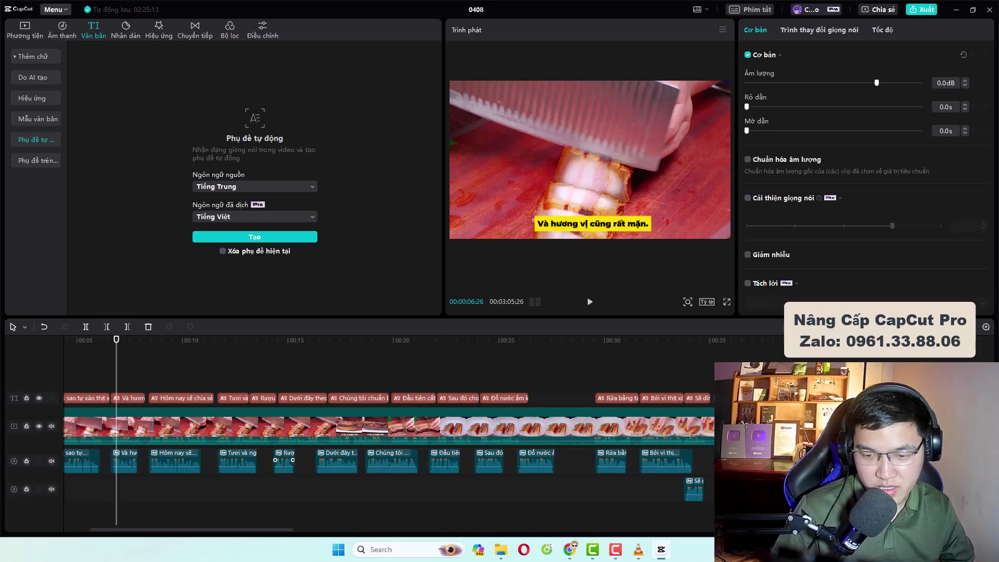
drag(698, 482, 704, 465)
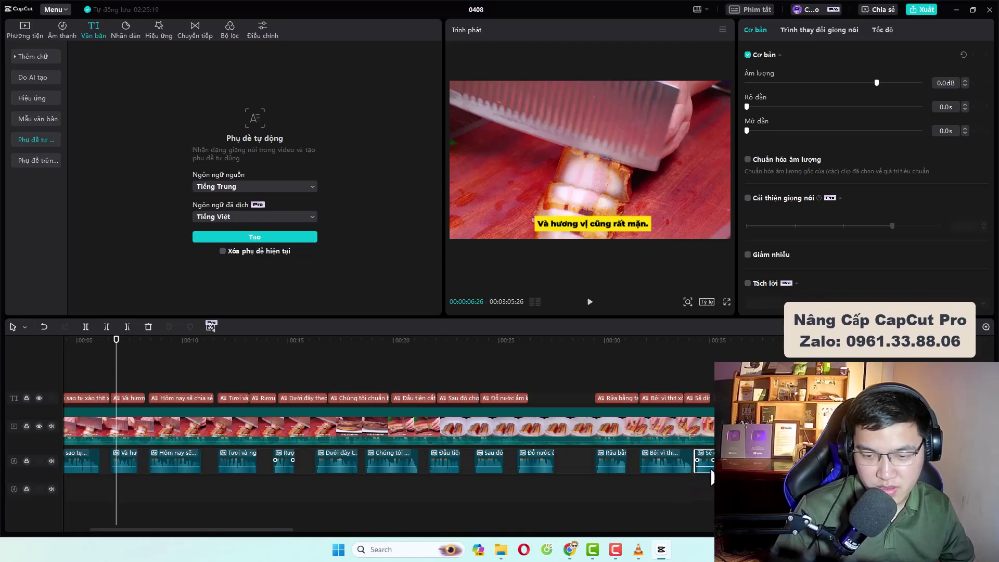
scroll(708, 473, down, 3)
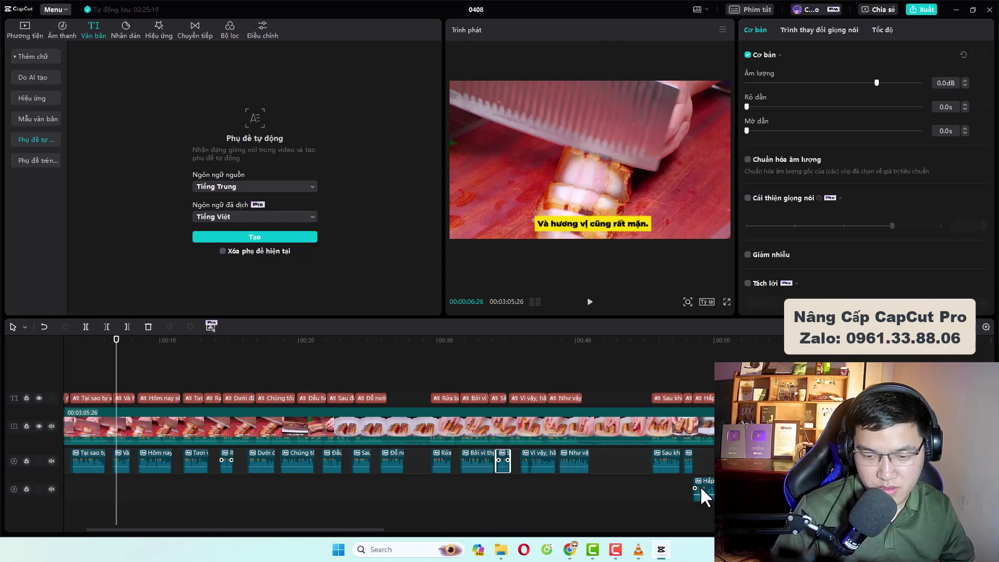
key(ctrl+z)
Move the "Nếu" voice clip near 01:10 from the second voice track up to the first.
click(699, 484)
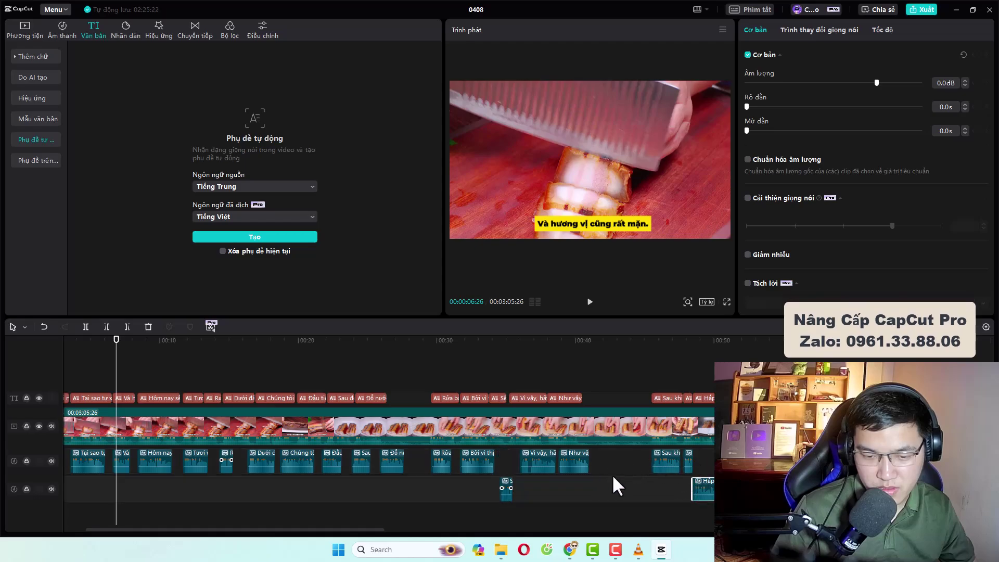
click(710, 463)
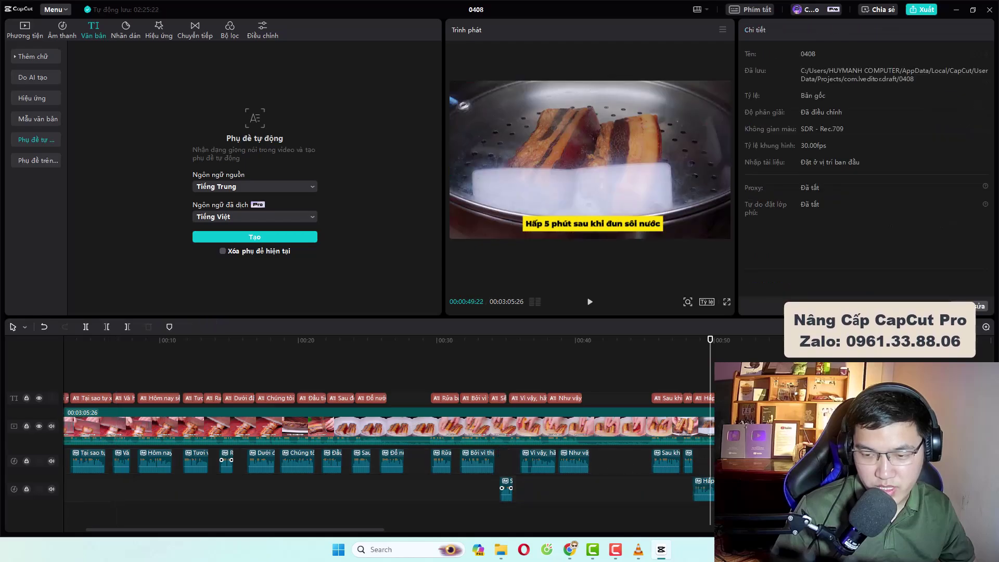
scroll(396, 442, down, 3)
click(210, 426)
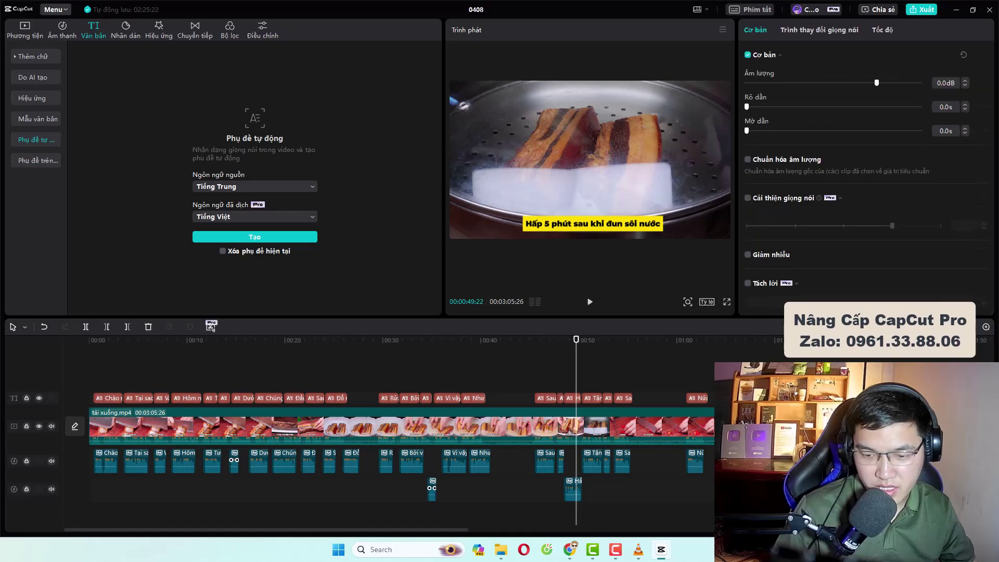
scroll(391, 460, down, 3)
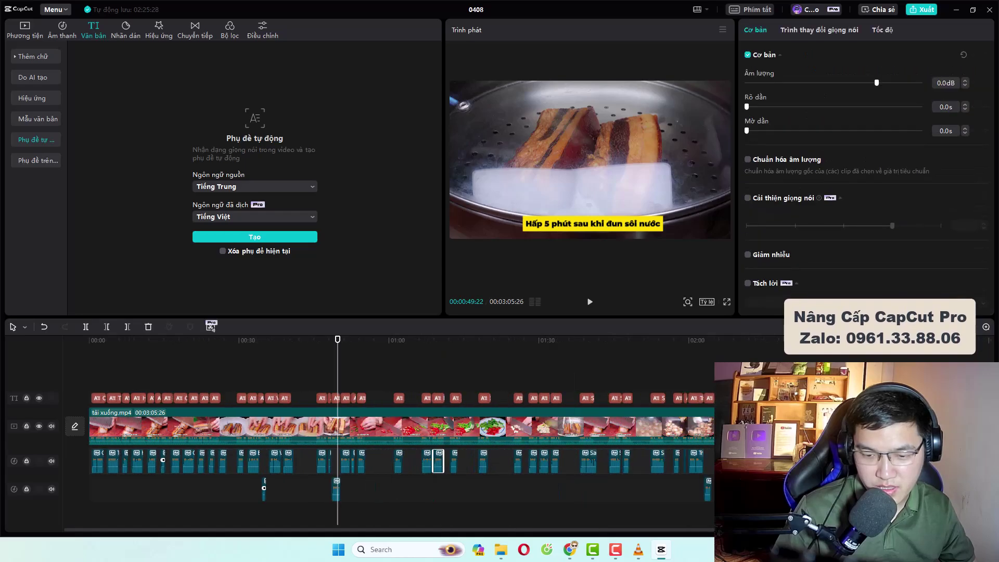
scroll(676, 471, up, 3)
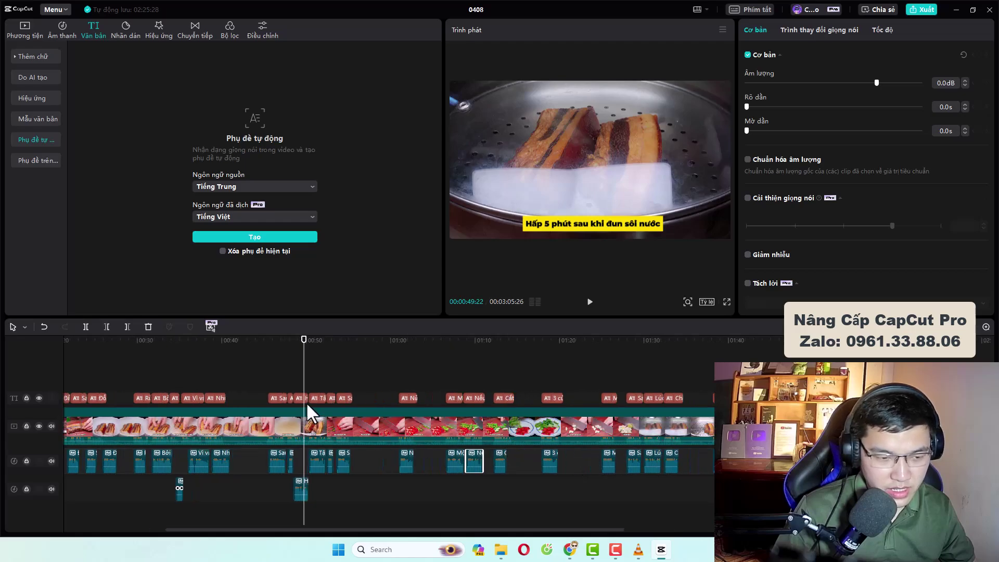
Return the playhead to the start and lower the original video clip's volume to about -14.6 dB.
click(83, 350)
key(Home)
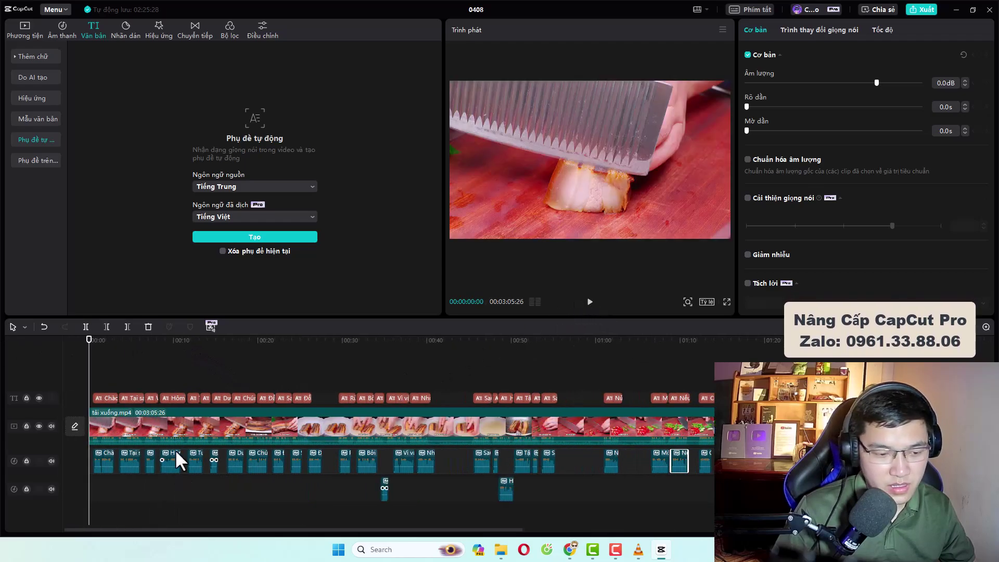
click(175, 430)
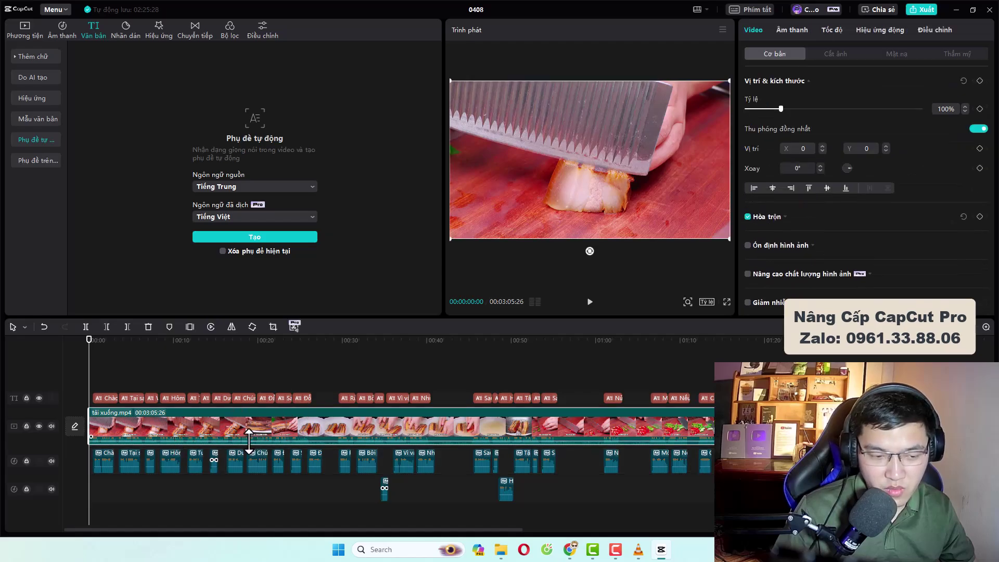
drag(249, 441, 248, 443)
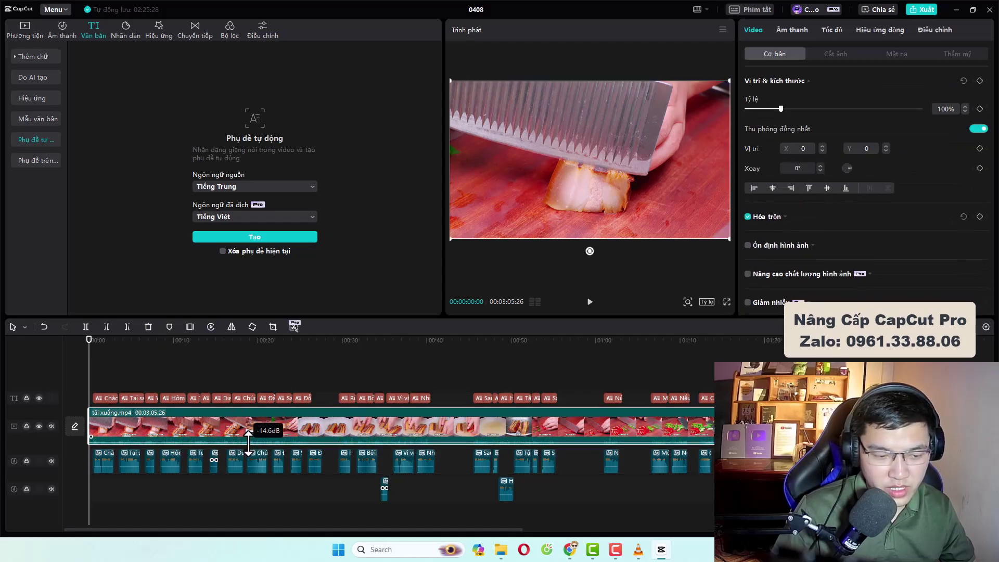
Play the opening to check the Vietnamese voice-over against the original audio, and pause.
click(589, 302)
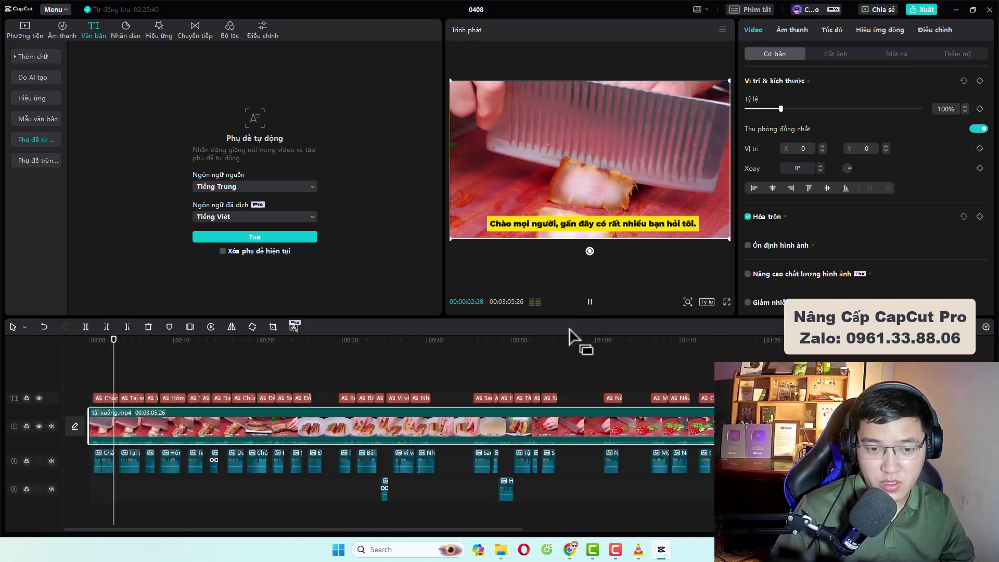
scroll(546, 356, down, 3)
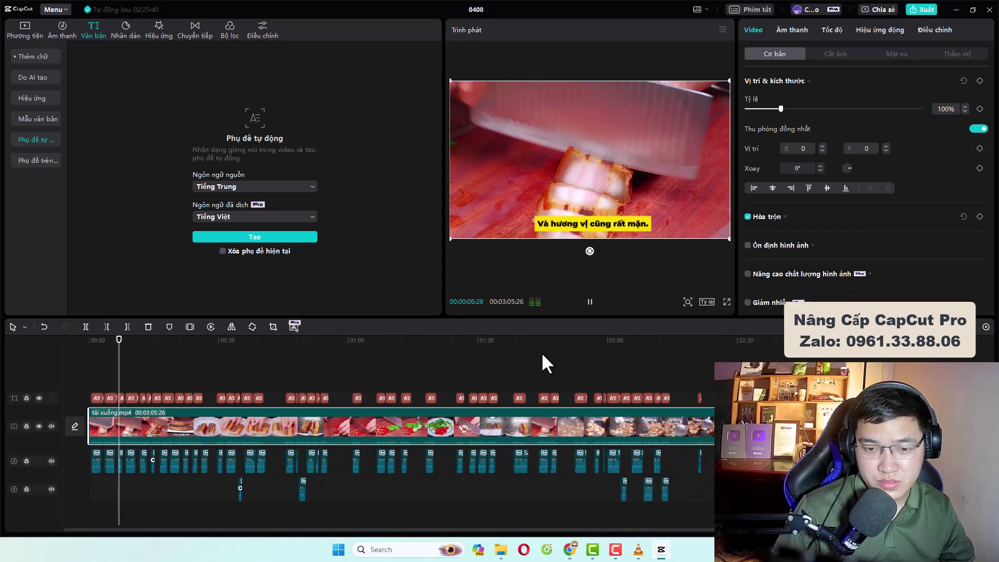
click(590, 302)
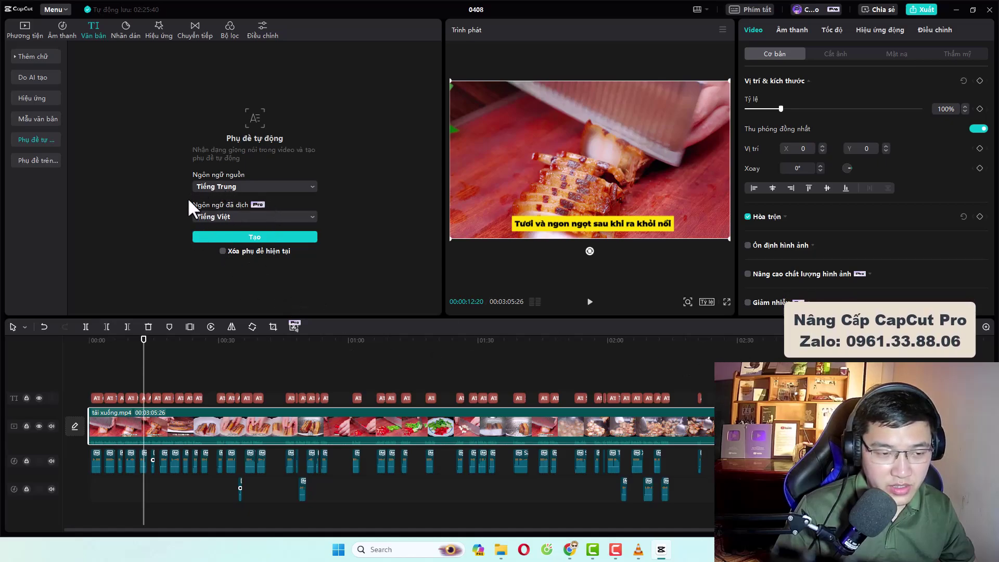
Set the caption translation language to English (Tiếng Anh), enable deleting the current captions and generate the new captions.
click(213, 216)
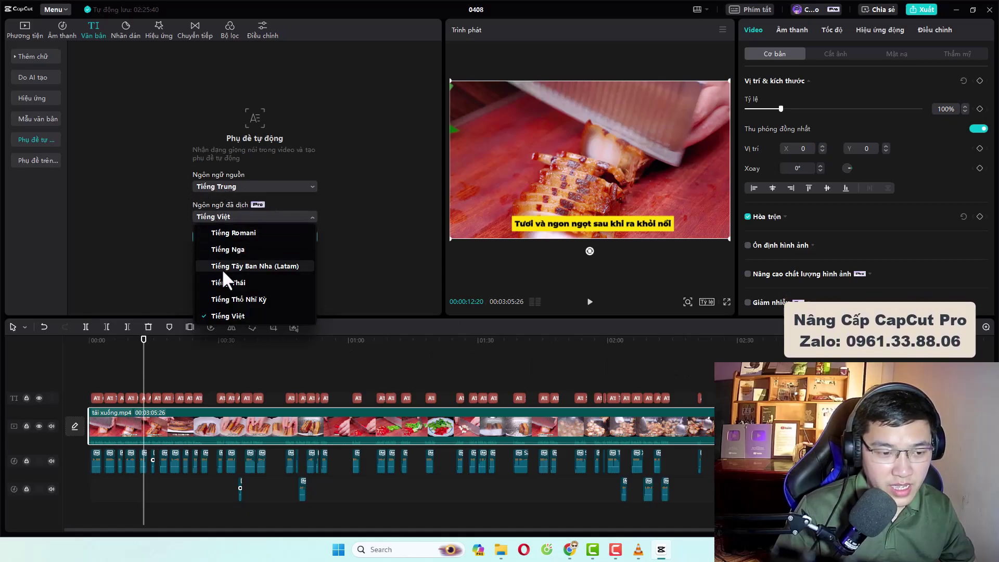
scroll(248, 252, up, 5)
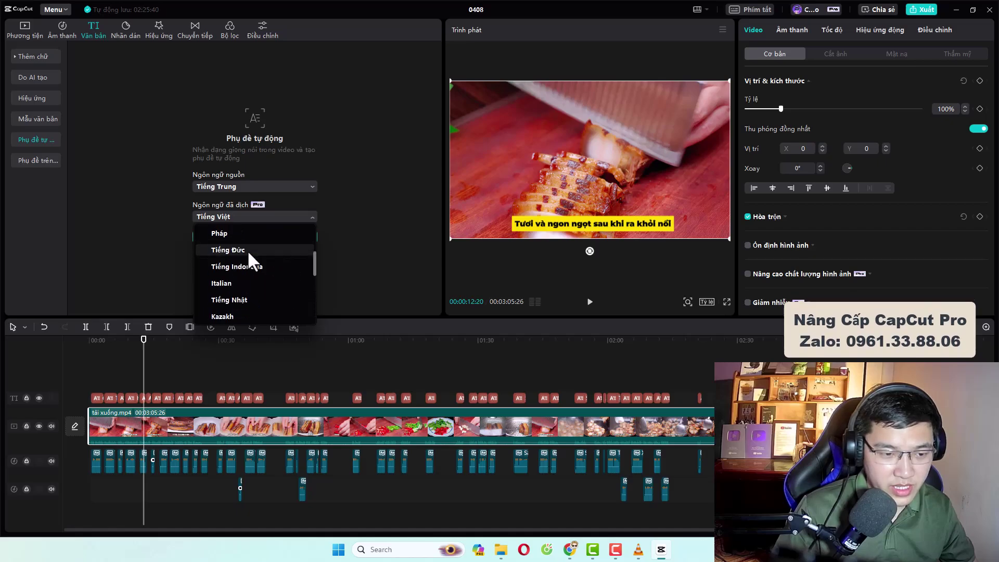
scroll(248, 250, up, 3)
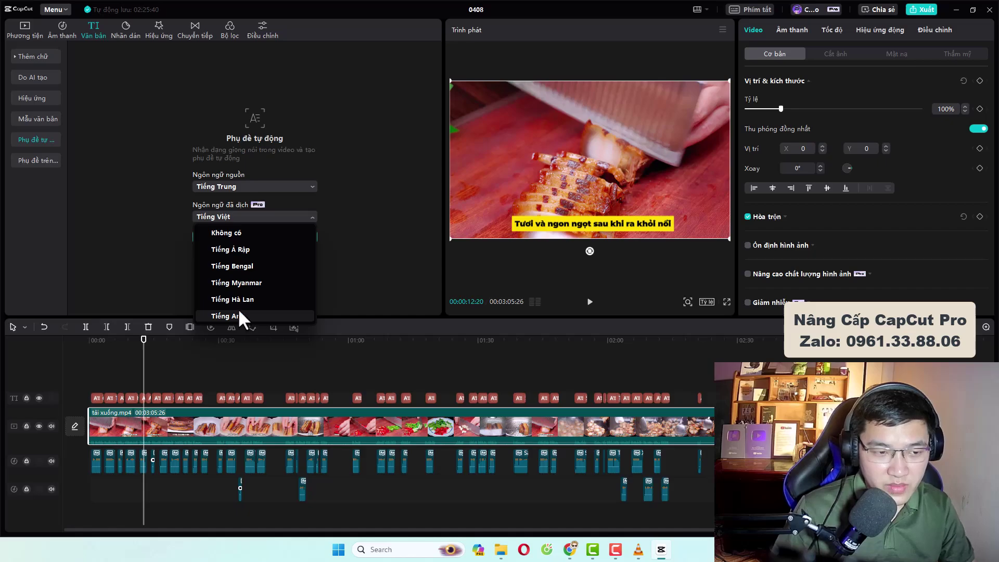
click(224, 316)
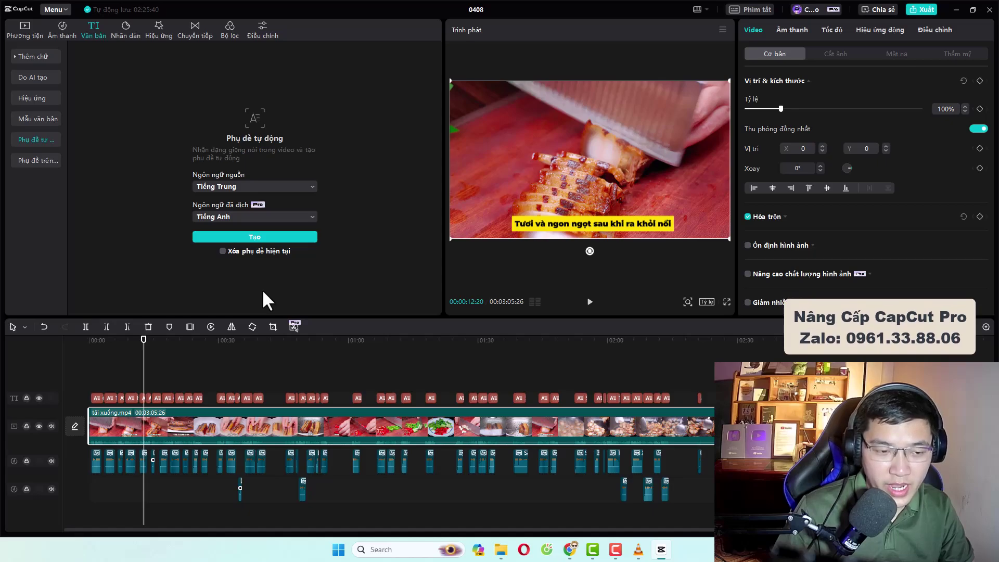
click(222, 251)
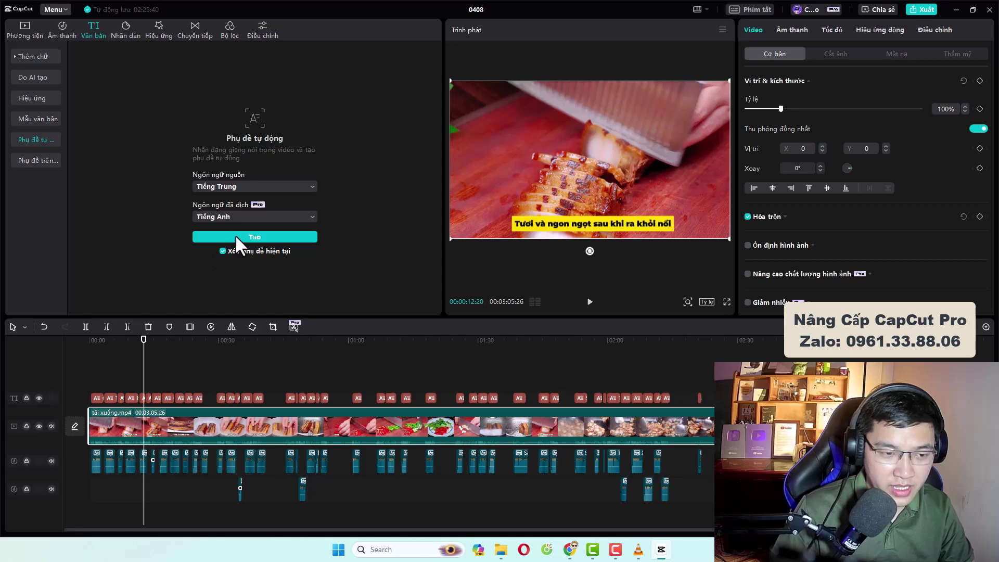
click(243, 237)
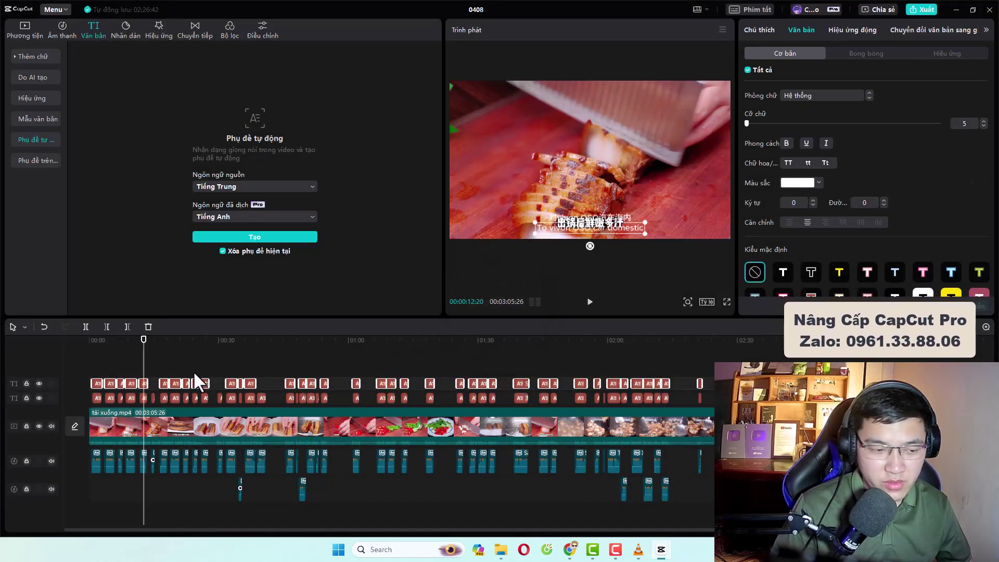
scroll(235, 374, up, 5)
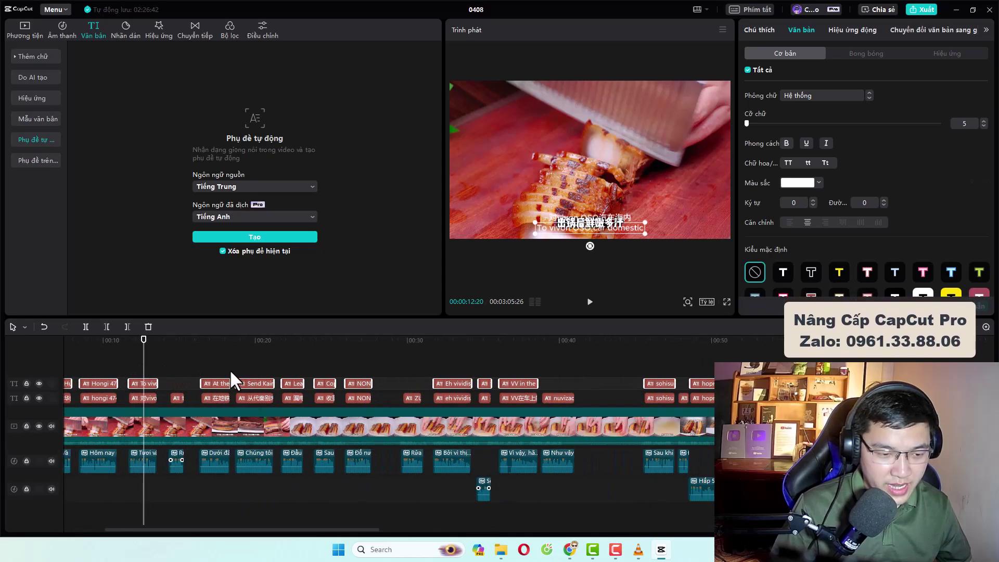
scroll(235, 371, down, 5)
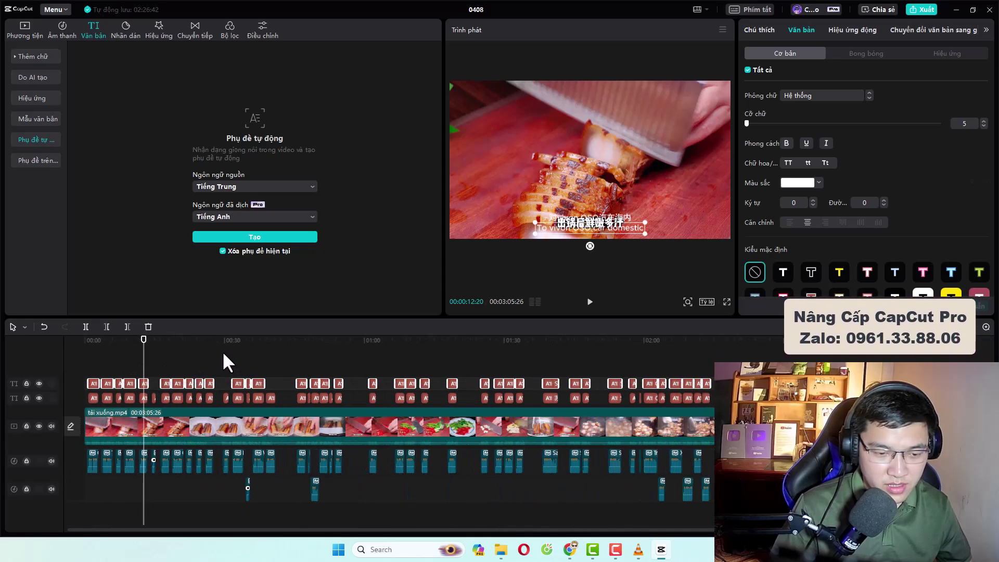
Delete all the original Chinese captions, leaving the English caption track in place.
drag(723, 392, 658, 405)
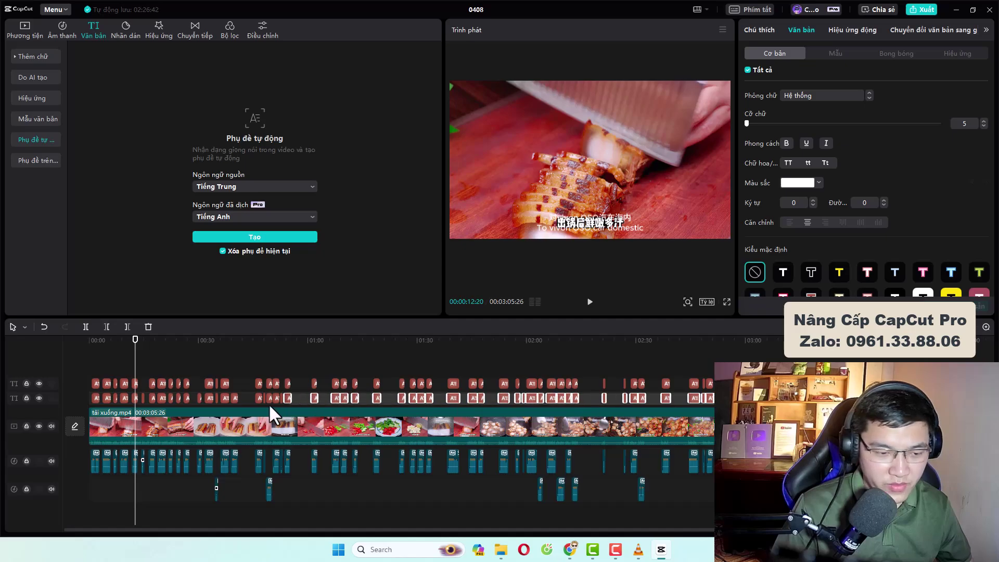
drag(269, 404, 93, 405)
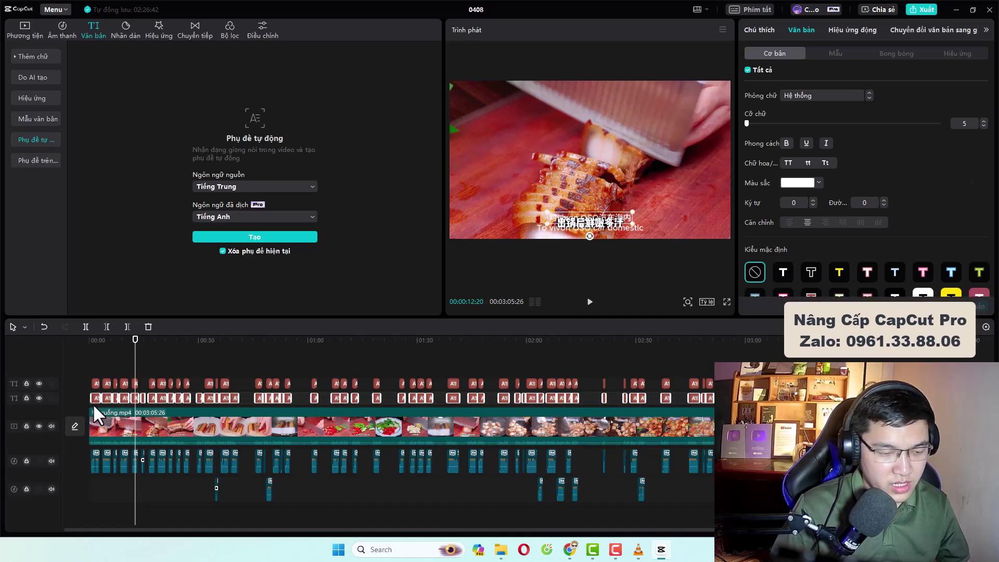
key(Delete)
Set the English captions' font to Montserrat Black, using the first caption near the start of the video.
drag(135, 346, 87, 356)
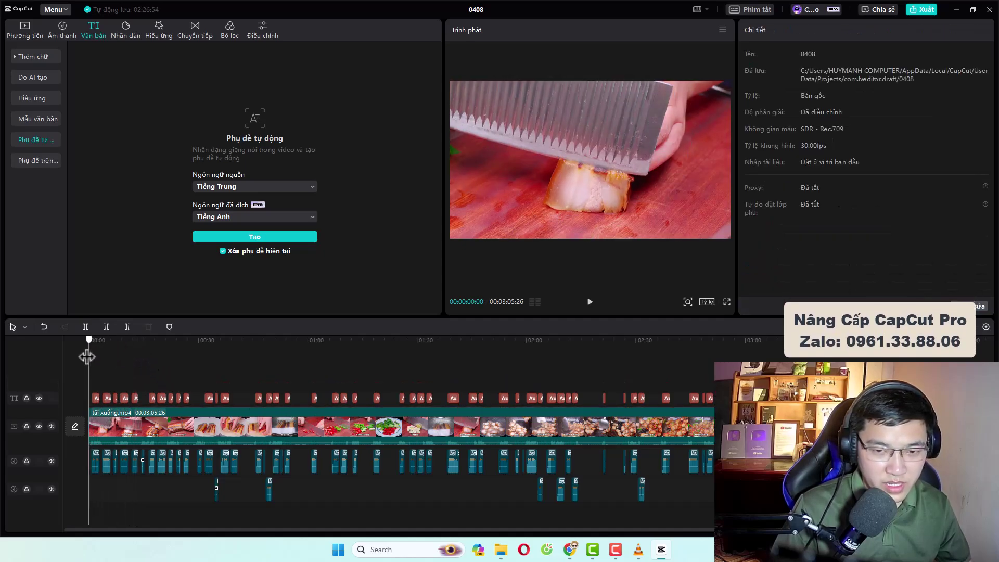
scroll(181, 368, up, 3)
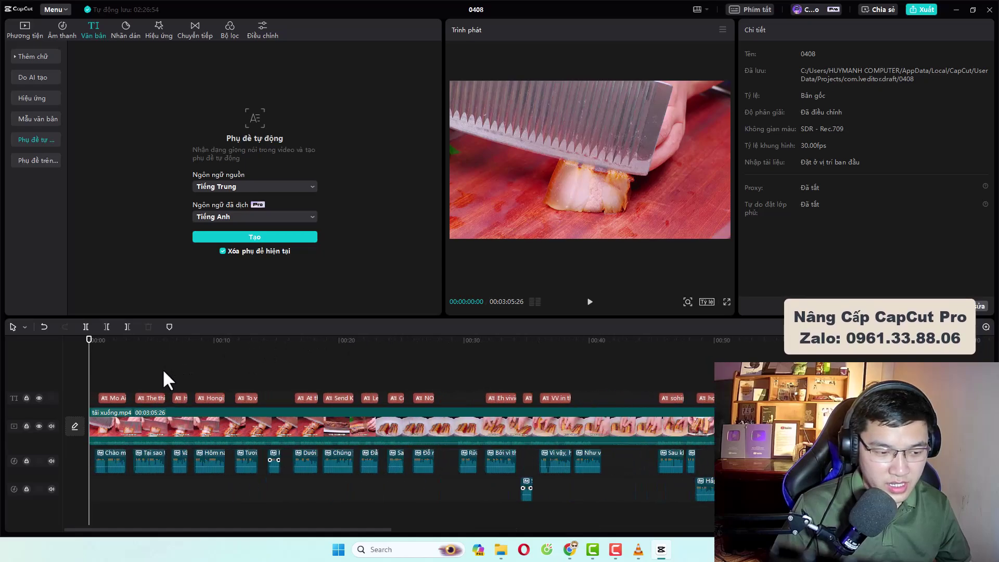
click(110, 338)
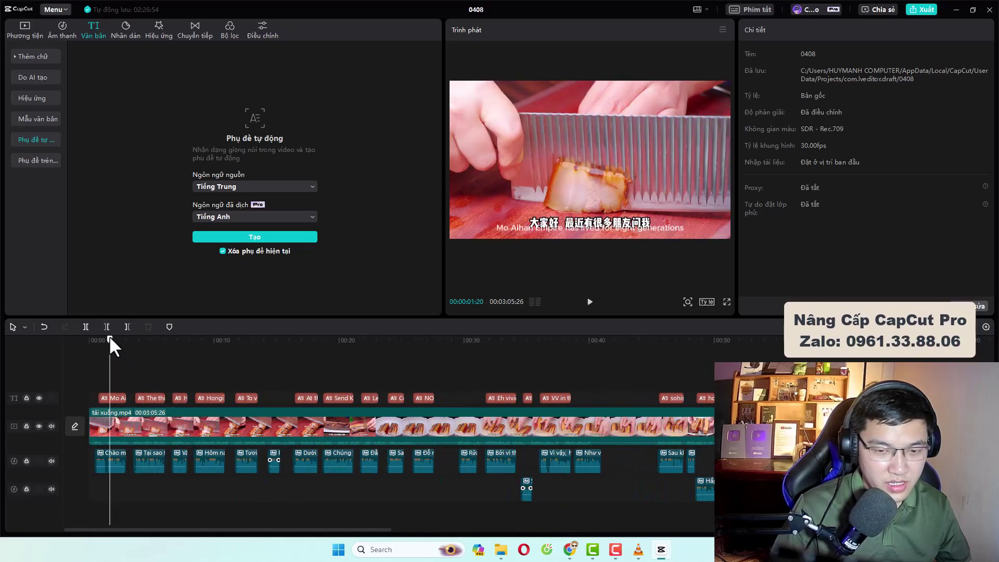
click(539, 229)
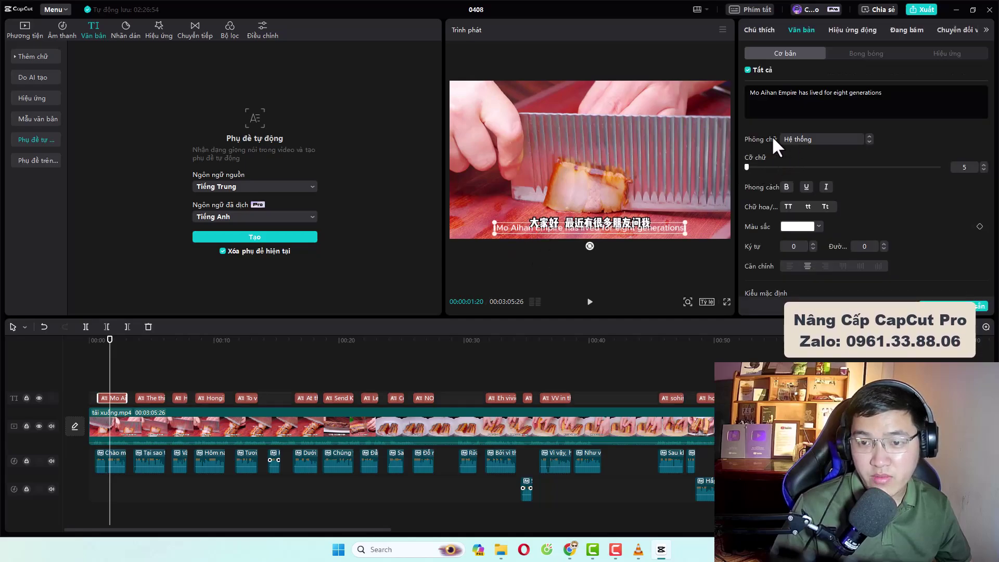
click(820, 136)
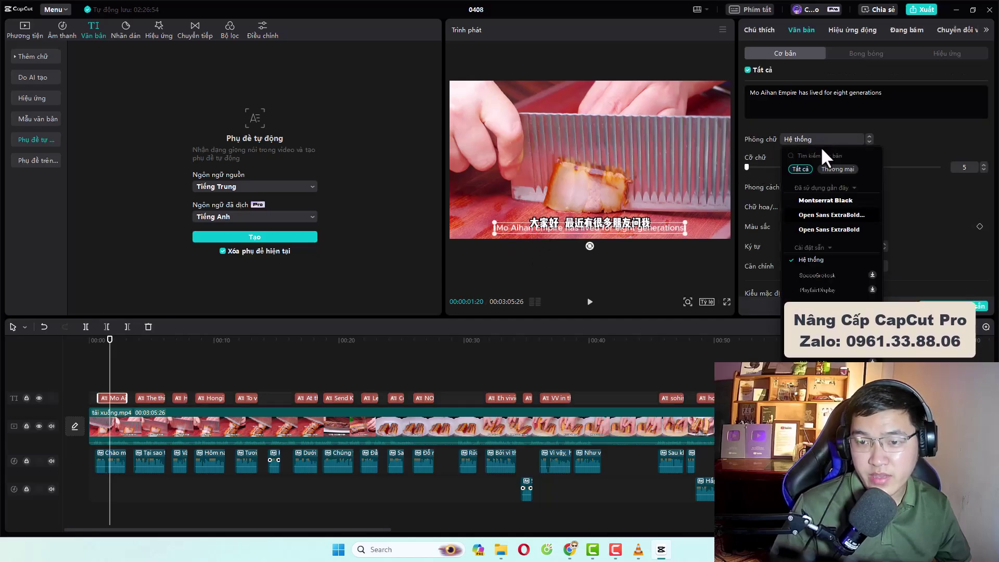
click(818, 202)
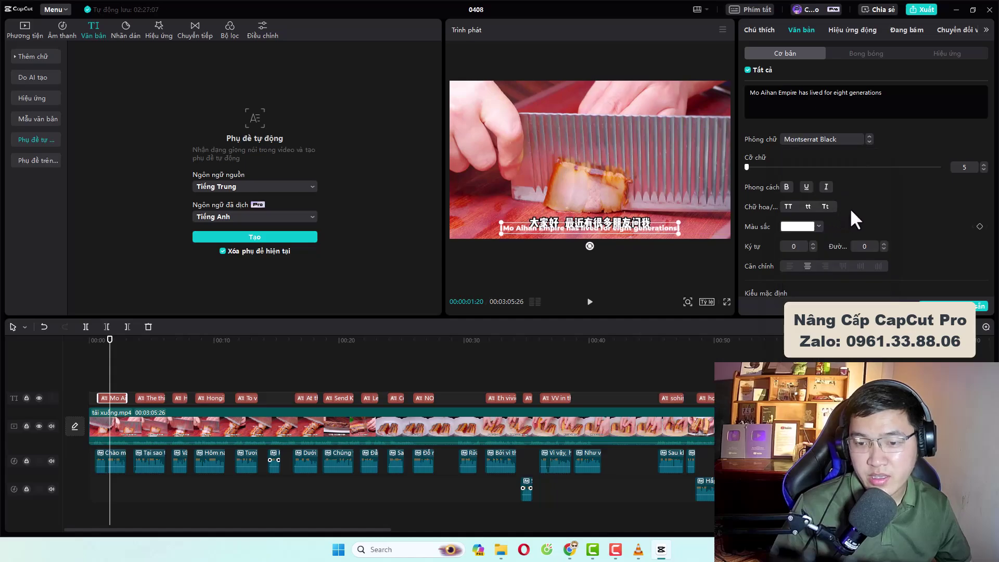
Apply the black-on-yellow preset style to the captions, then enlarge and raise them to cover the burned-in Chinese subtitles.
scroll(851, 207, down, 1)
scroll(851, 205, down, 2)
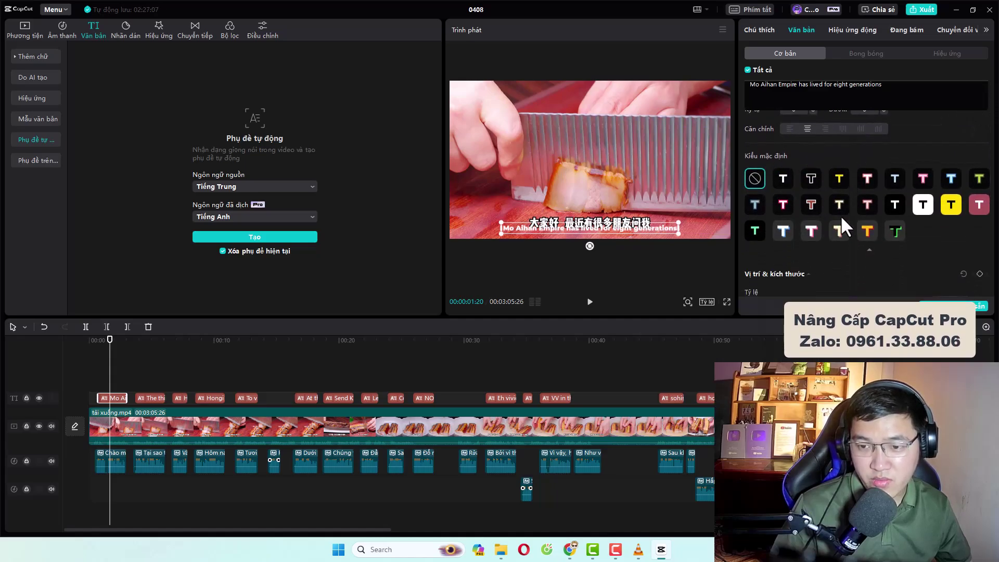
click(949, 204)
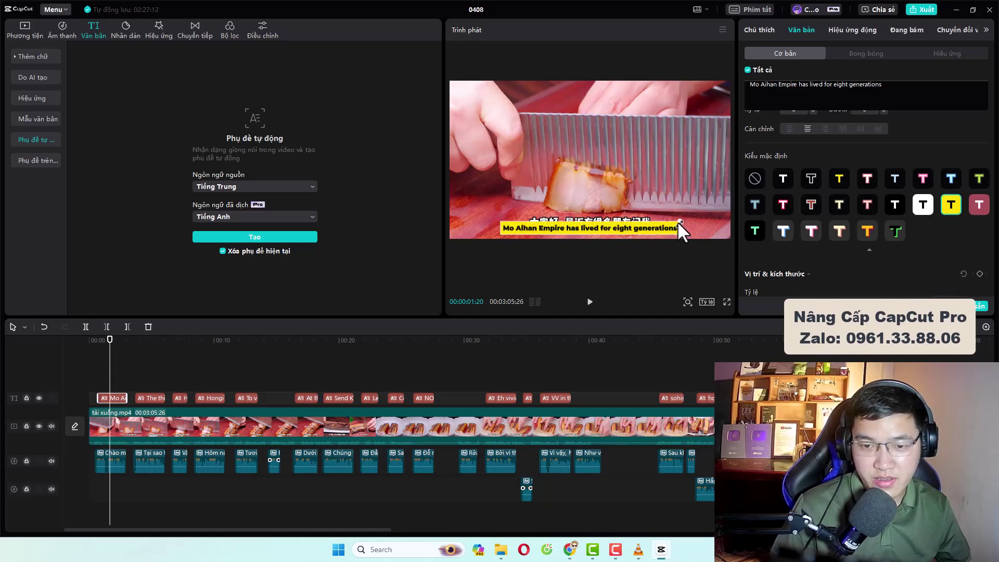
mouse_move(678, 220)
mouse_down()
mouse_move(705, 216)
mouse_move(679, 216)
mouse_up()
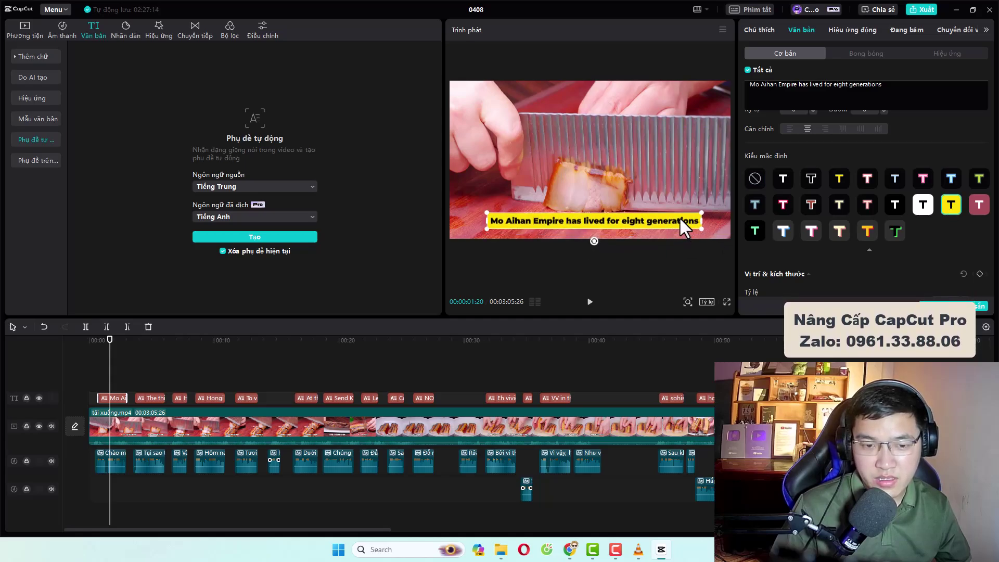
scroll(260, 391, down, 2)
scroll(260, 392, down, 2)
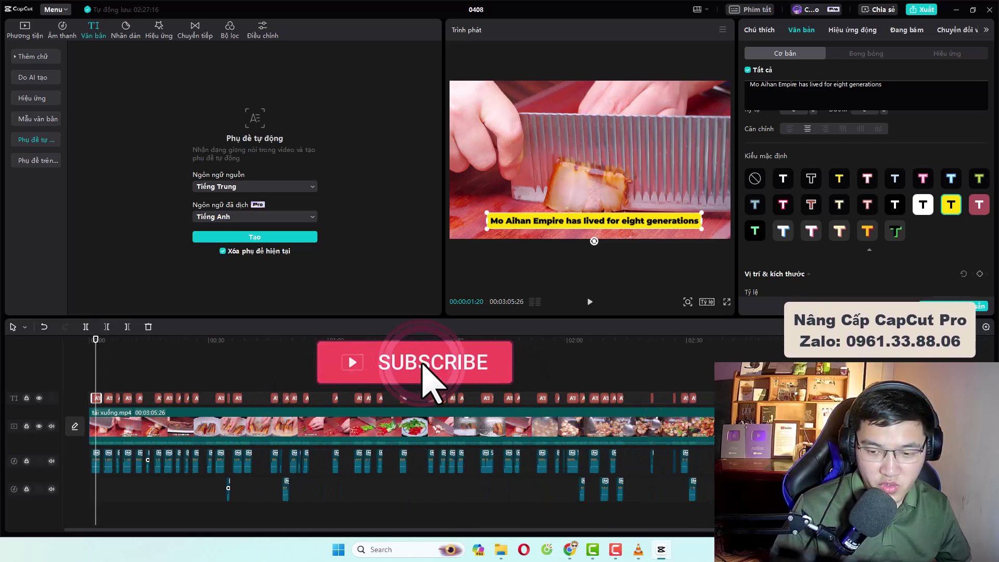
click(620, 466)
drag(718, 449, 86, 502)
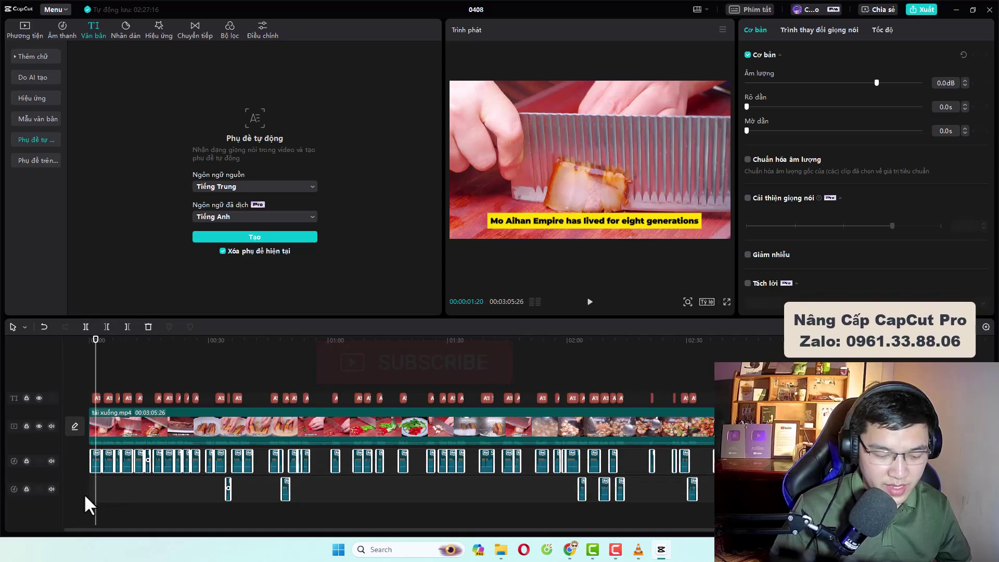
right_click(115, 464)
mouse_move(136, 491)
key(Escape)
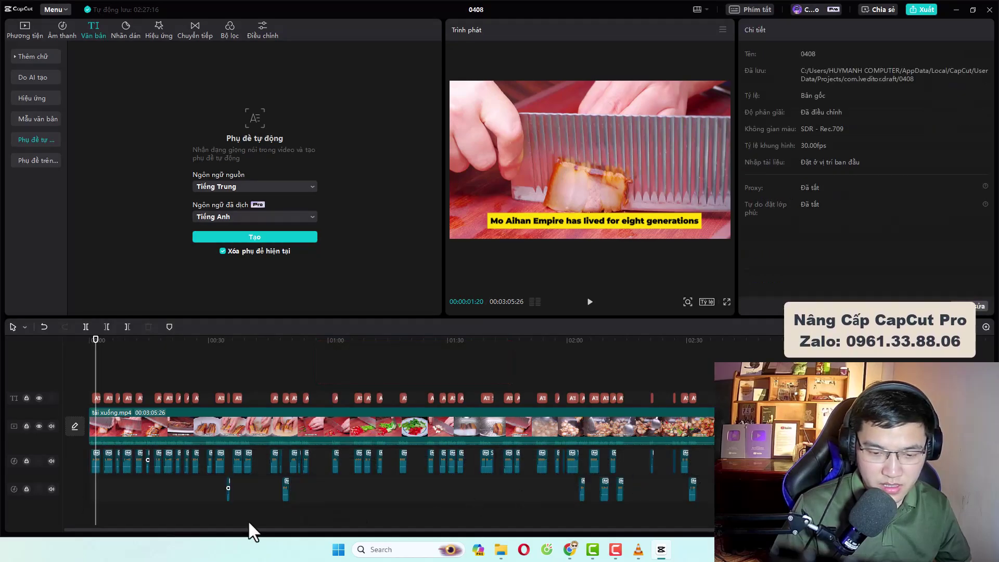
Delete all the Vietnamese voice-over clips on both audio tracks.
drag(713, 456, 30, 513)
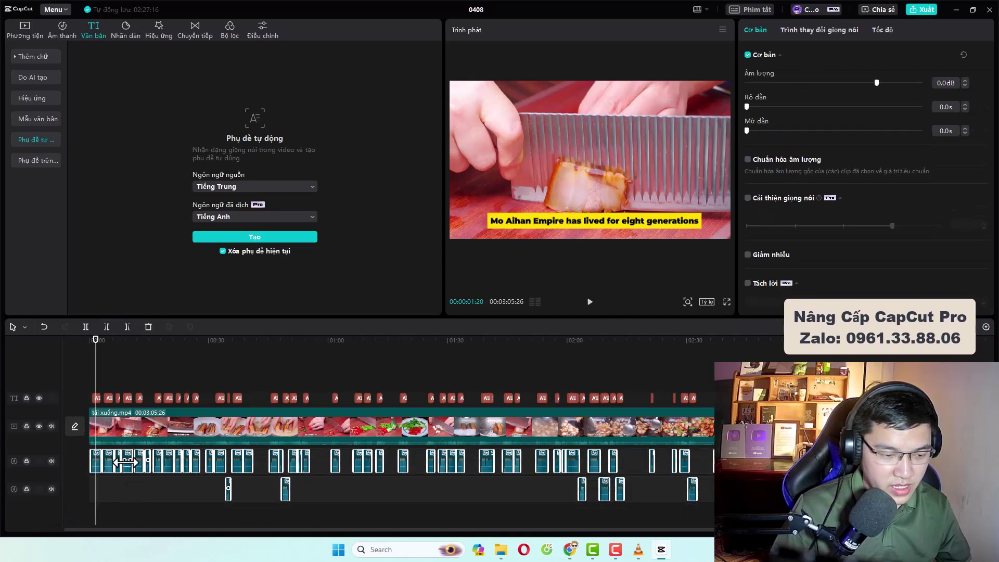
right_click(128, 464)
click(142, 406)
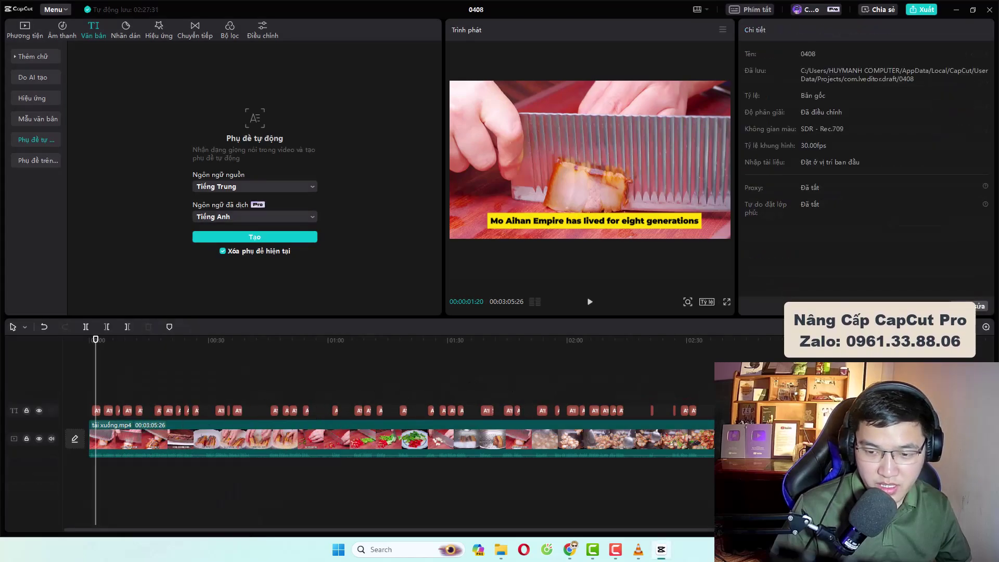
Convert all the English captions to speech with the Beauty Vlogger voice.
drag(739, 394, 95, 413)
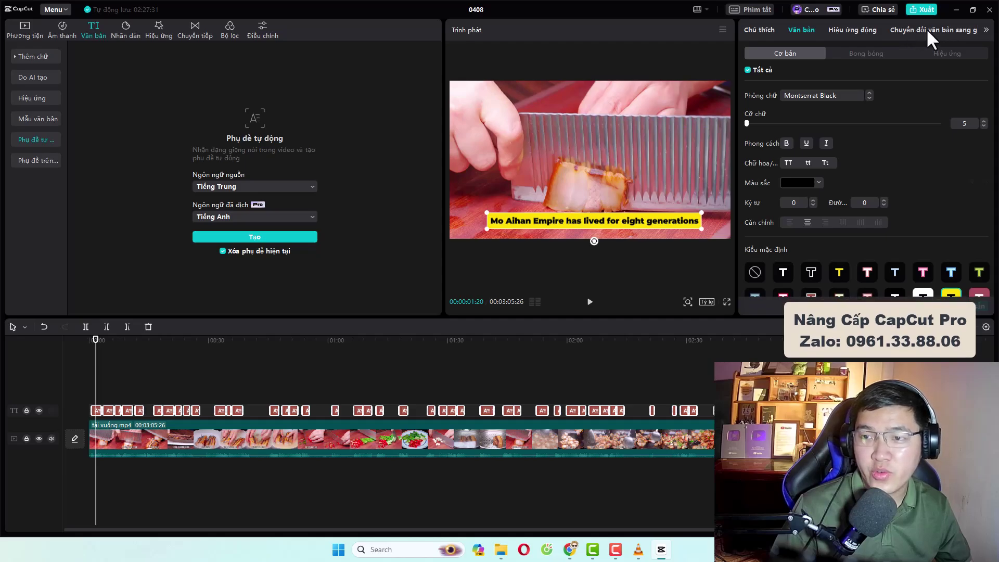
click(945, 30)
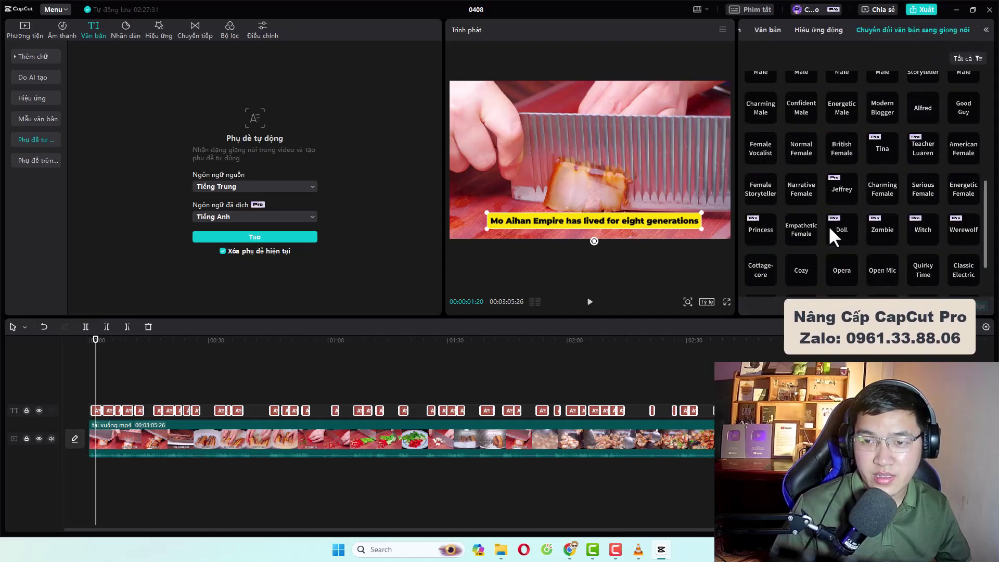
scroll(829, 222, up, 5)
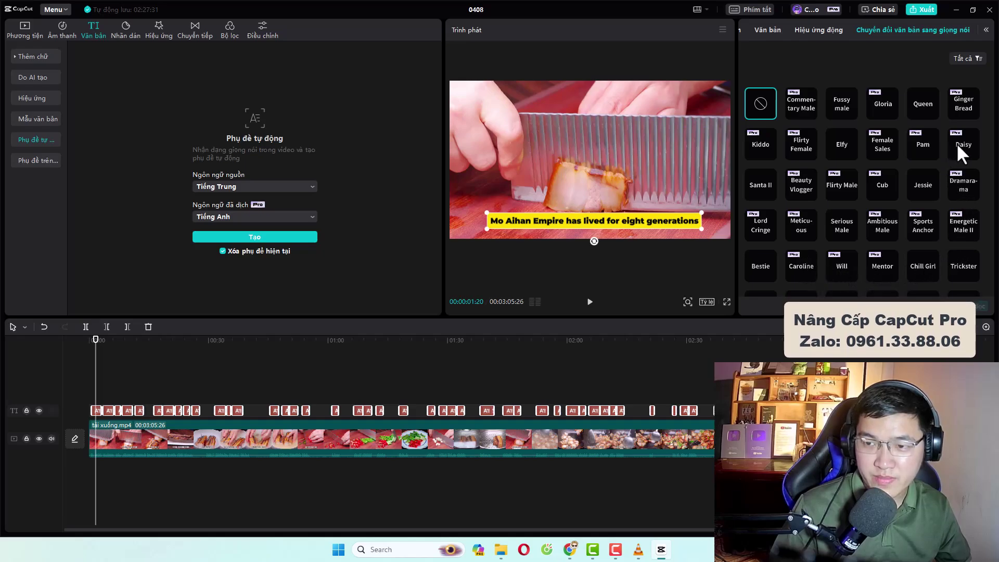
click(957, 185)
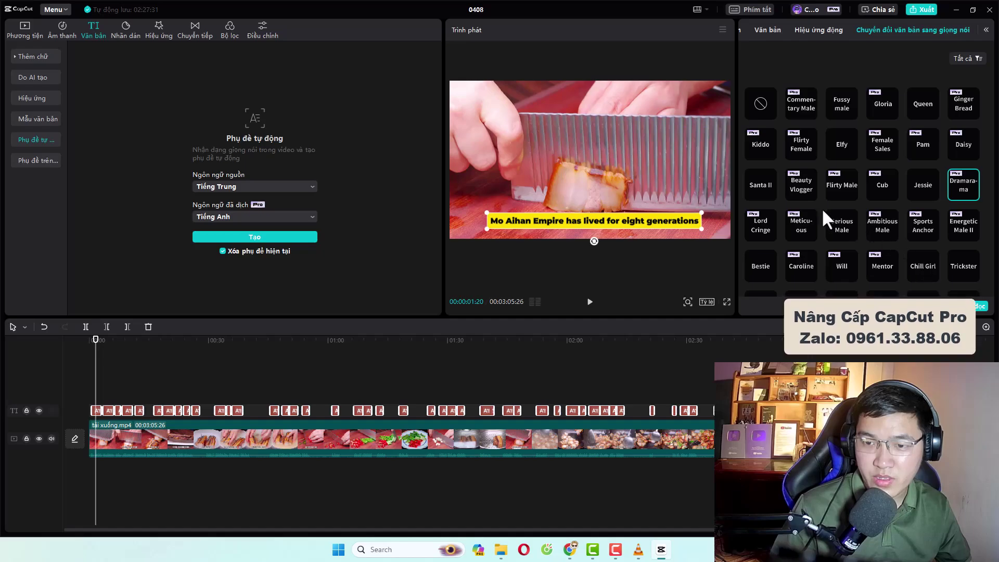
click(798, 192)
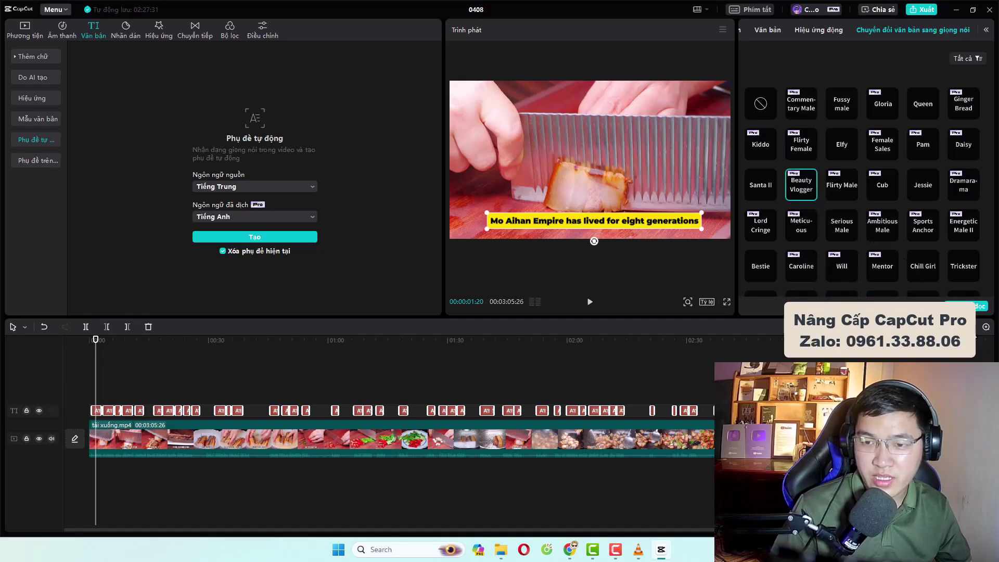
click(979, 306)
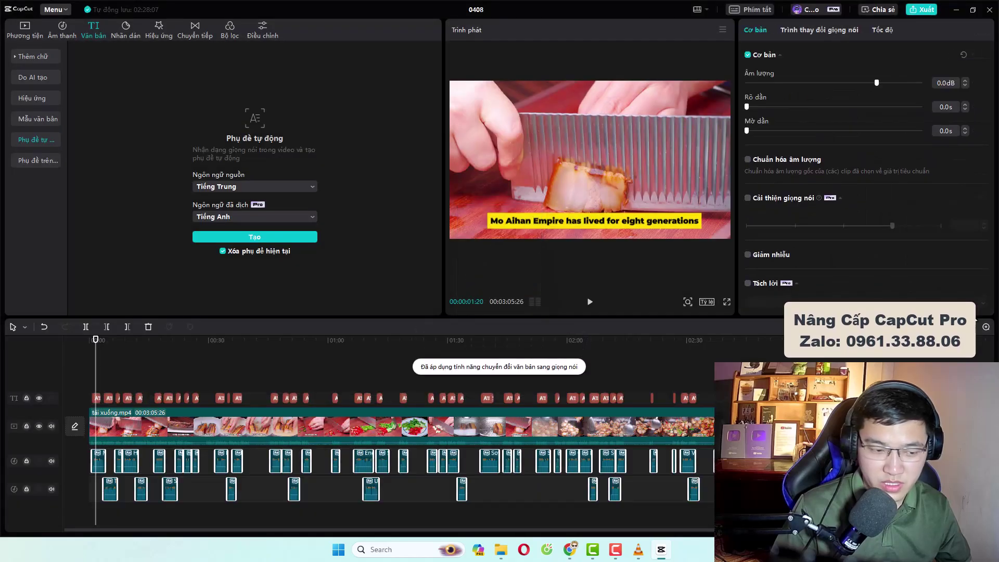
Play the video from the start to check the English voice-over against the yellow captions, and pause.
scroll(208, 422, up, 5)
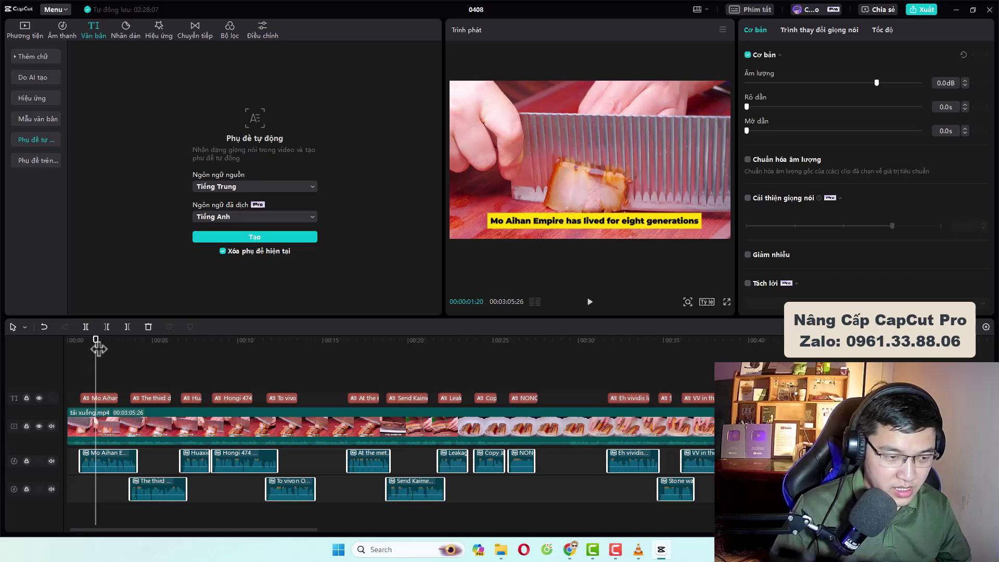
drag(96, 341, 37, 336)
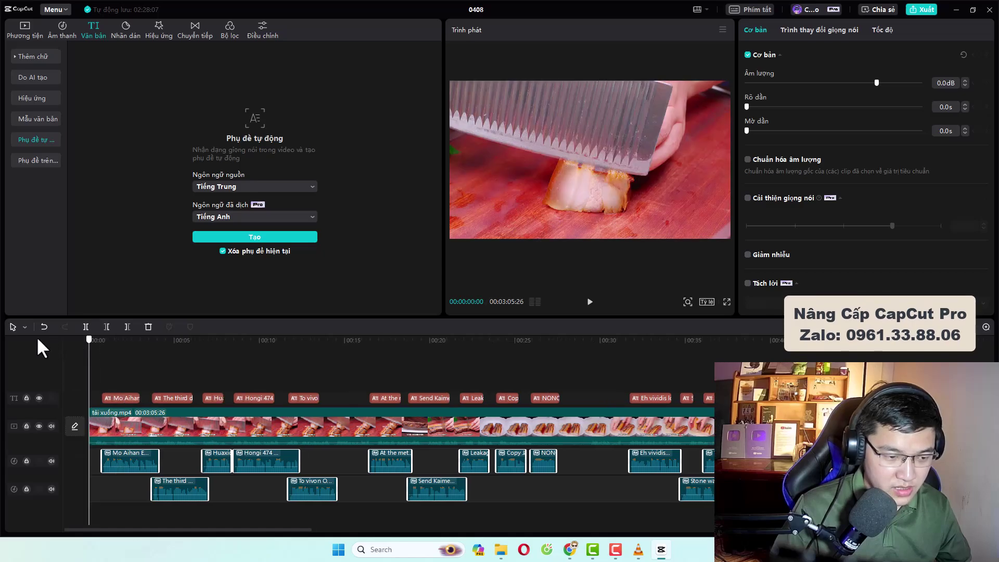
click(590, 303)
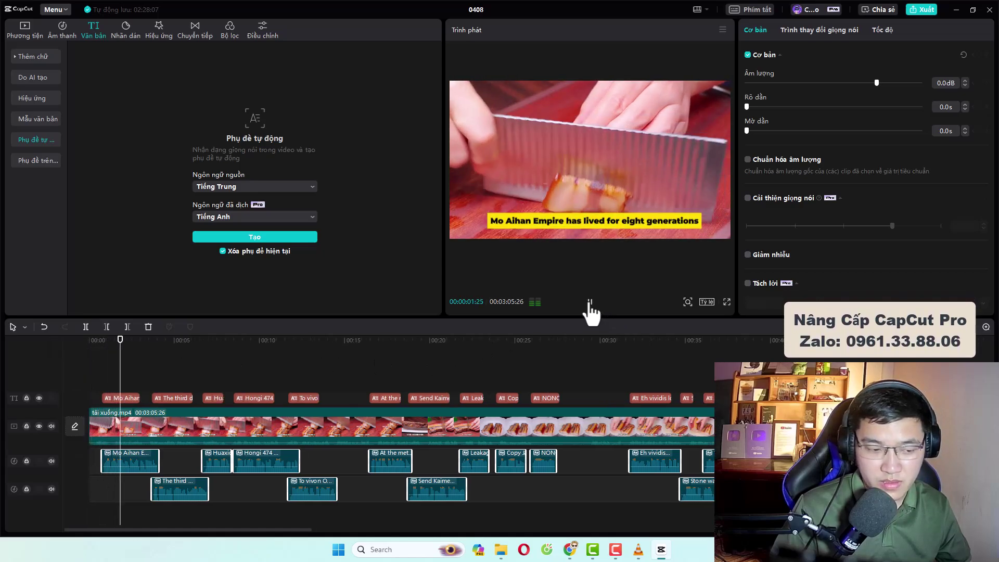
click(191, 432)
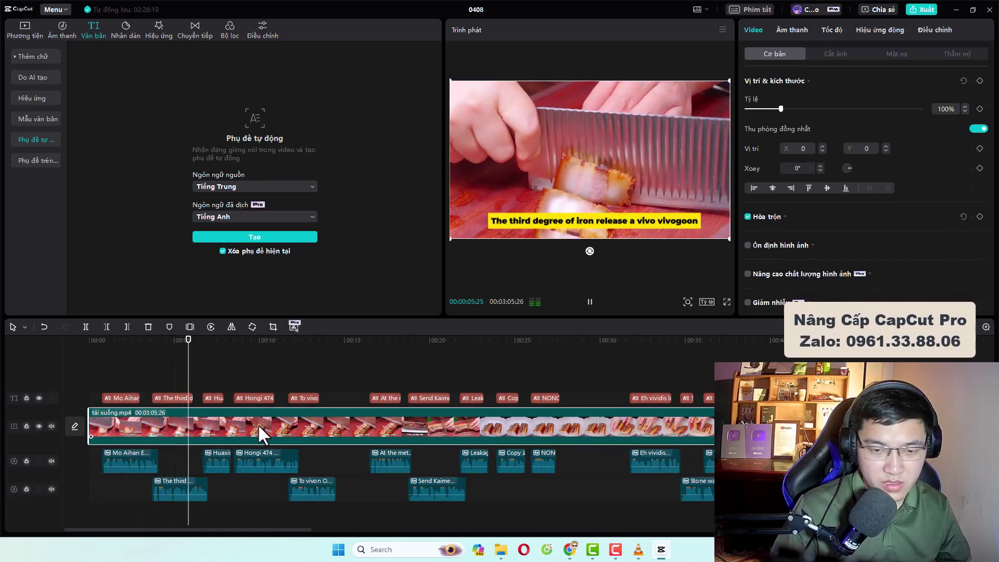
scroll(271, 422, down, 3)
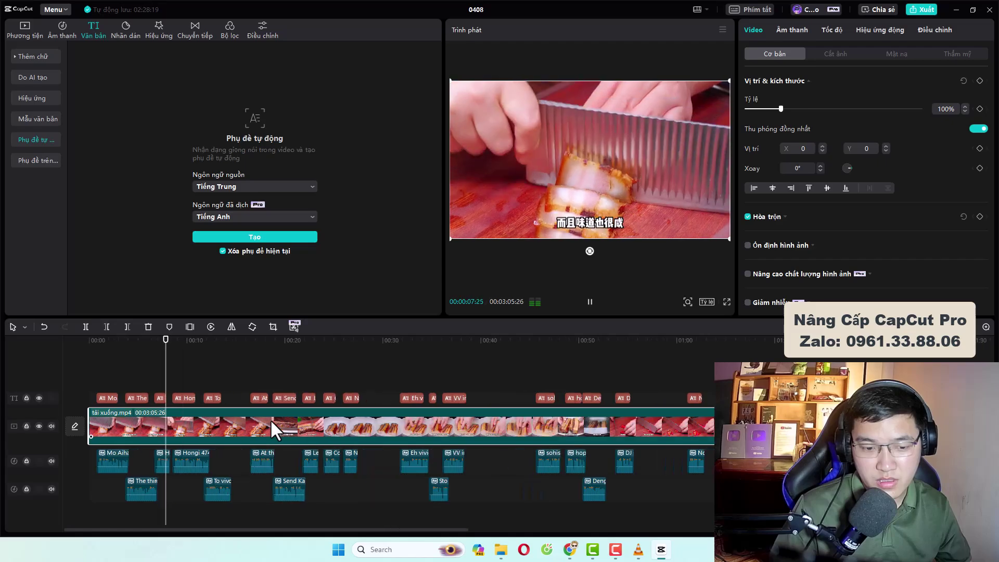
scroll(270, 419, down, 2)
scroll(271, 419, down, 2)
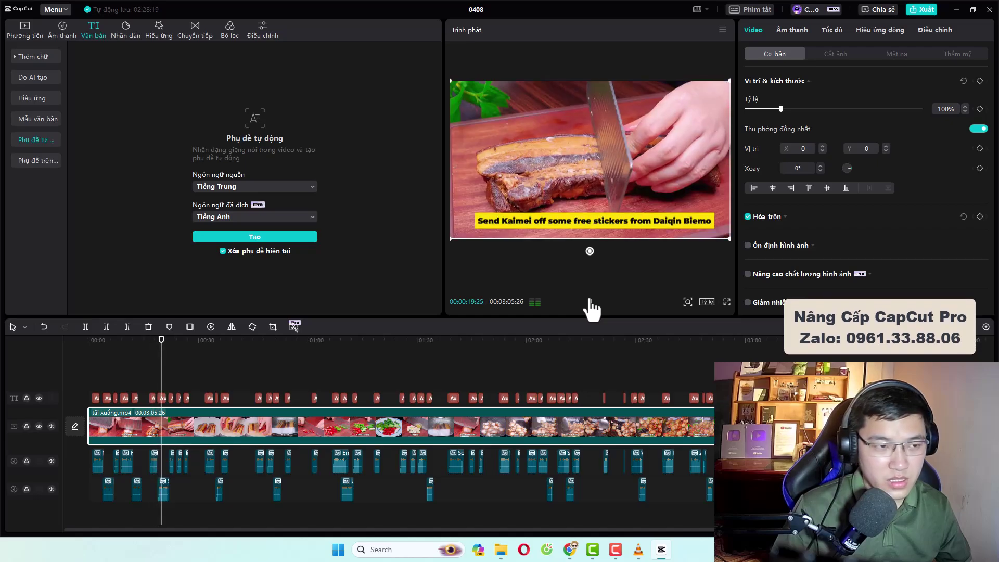
click(590, 301)
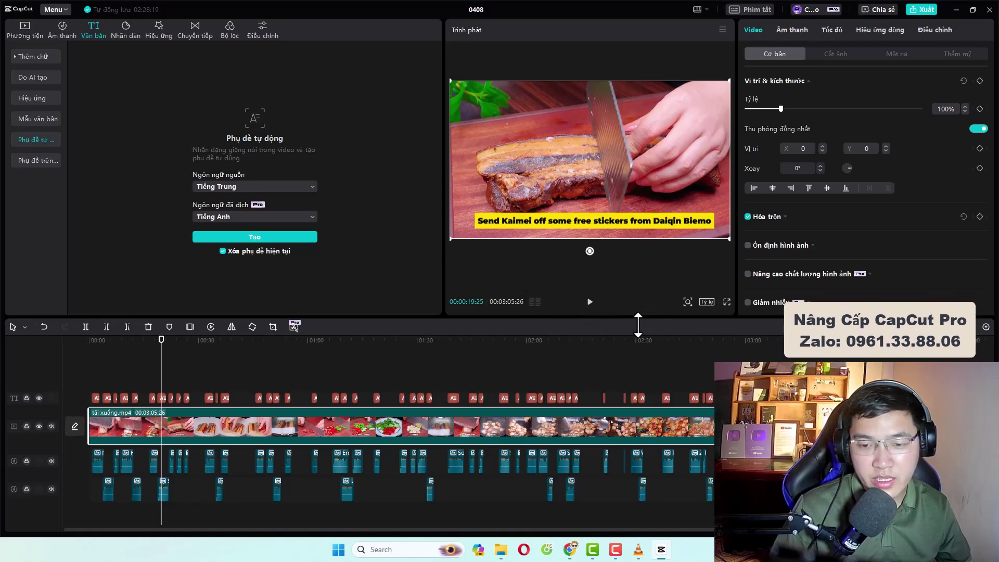
Change the project's aspect ratio to 9:16.
click(706, 303)
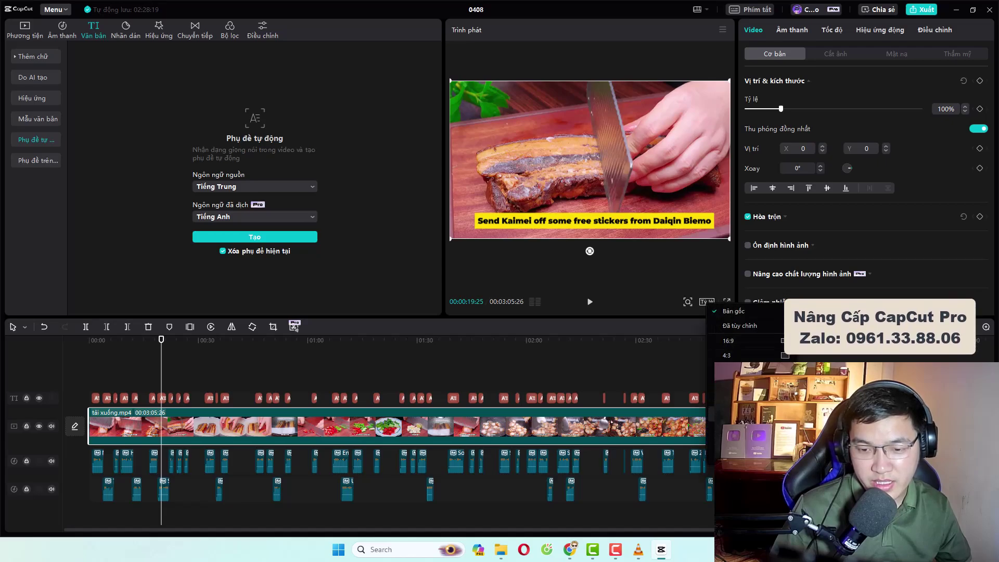
click(728, 413)
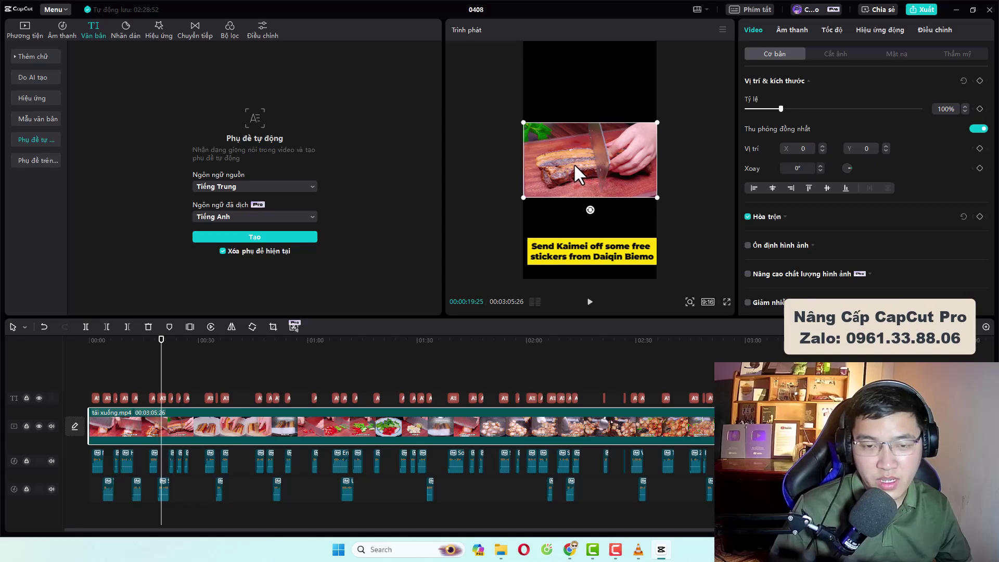
Crop the main video clip freehand, trimming both sides and the bottom edge, and move it up to Y 105.
click(271, 326)
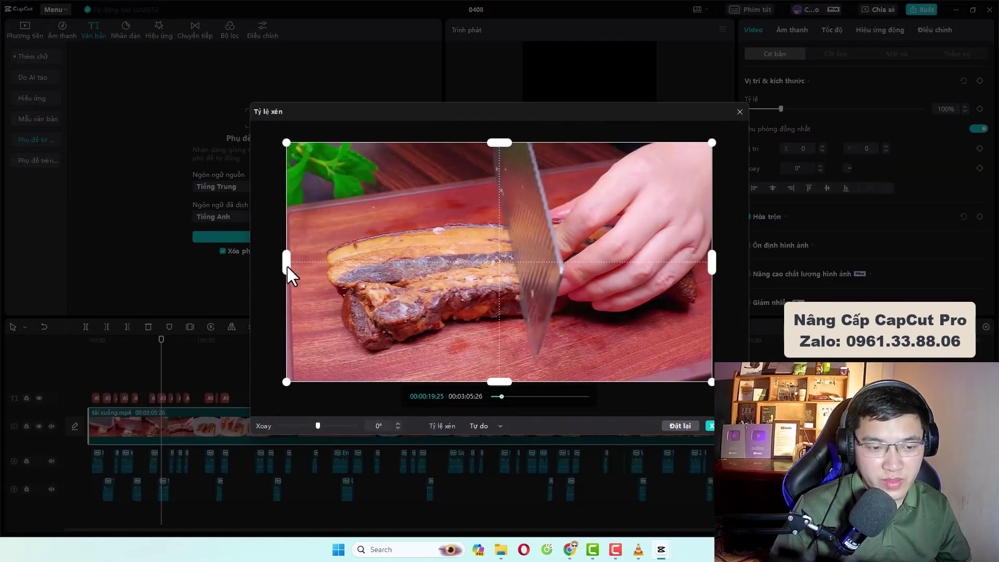
drag(287, 267, 337, 267)
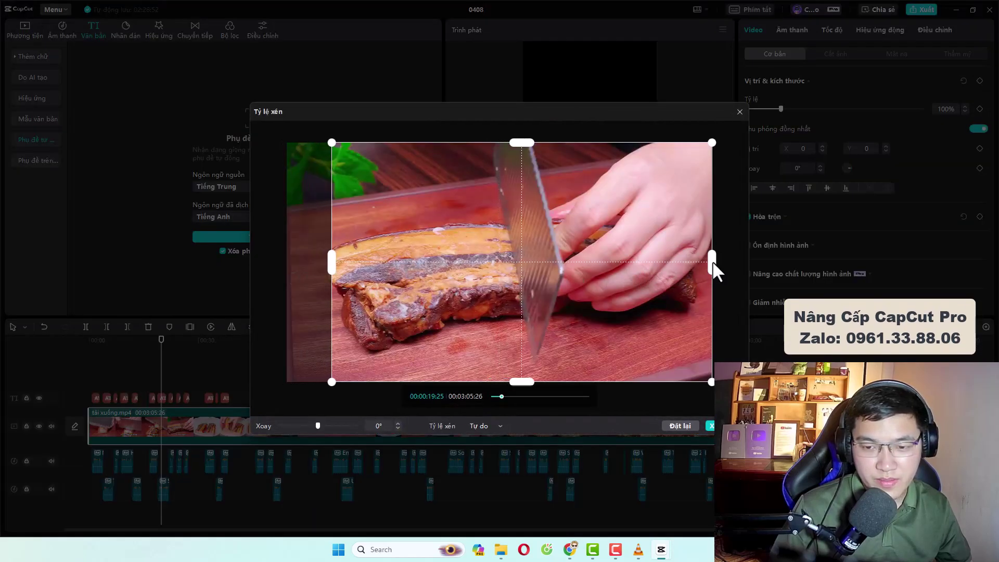
drag(713, 263, 642, 263)
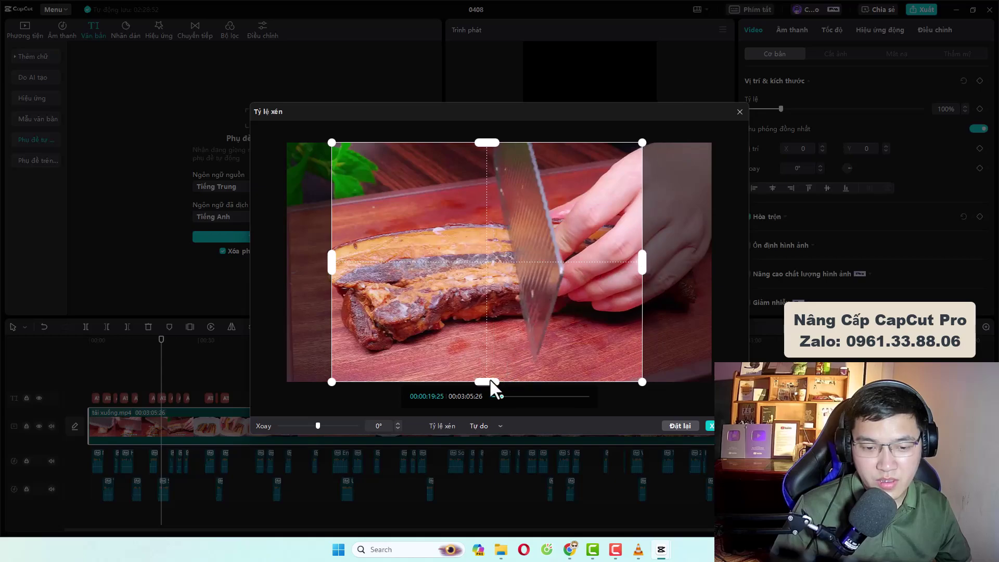
drag(489, 381, 499, 347)
drag(483, 303, 503, 305)
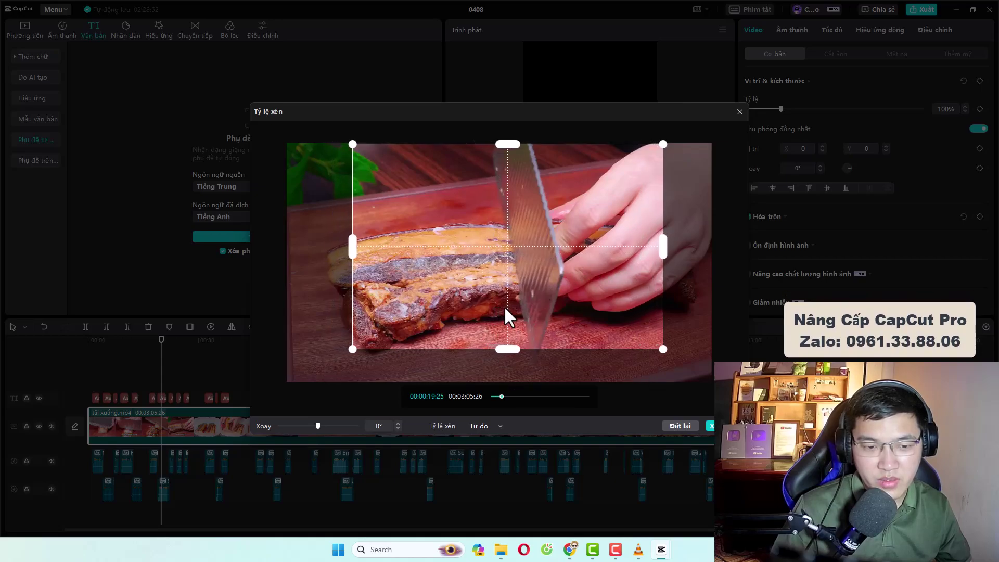
click(710, 425)
drag(530, 192, 538, 173)
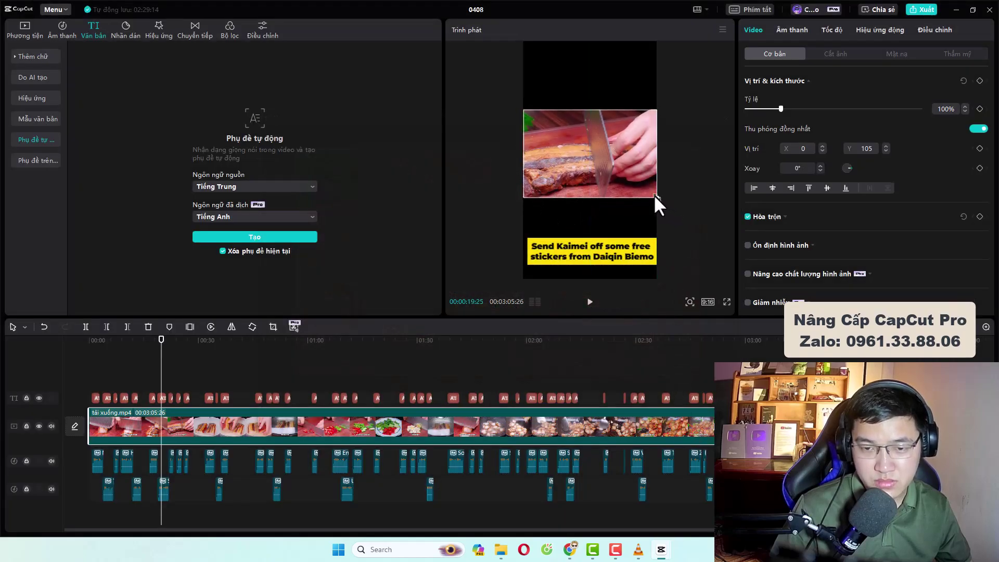
Move the yellow captions up to just below the video picture and shrink them to fit within its width.
click(607, 252)
drag(606, 252, 605, 222)
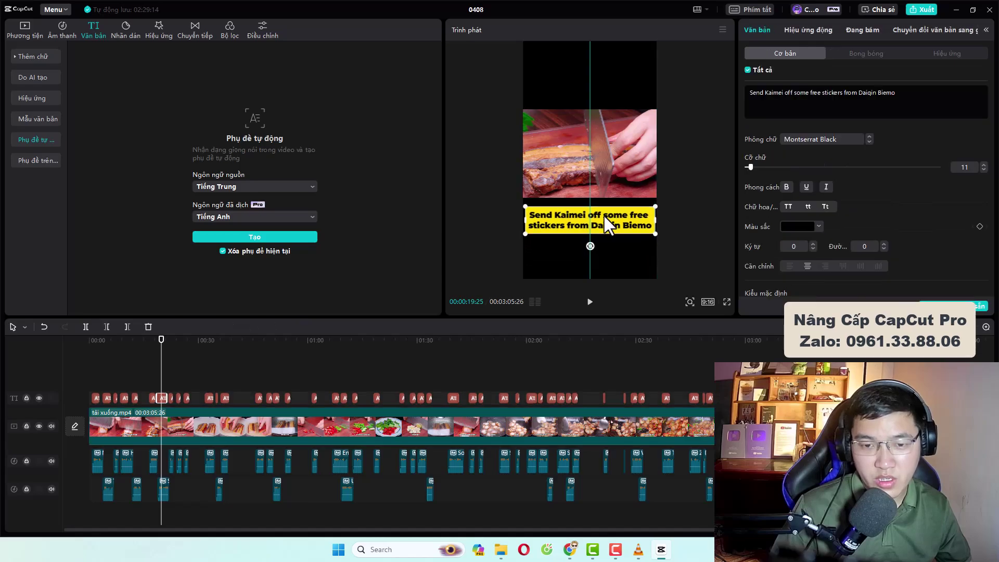
drag(526, 232, 555, 215)
Add a blurred background to the main video clip, comparing the blur strengths and keeping the second one.
click(551, 175)
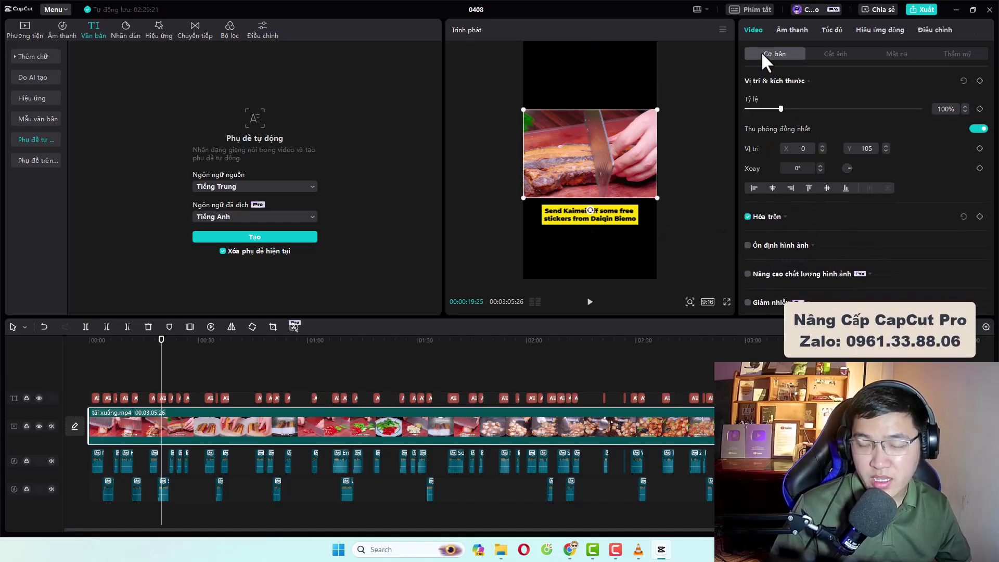
scroll(777, 251, down, 5)
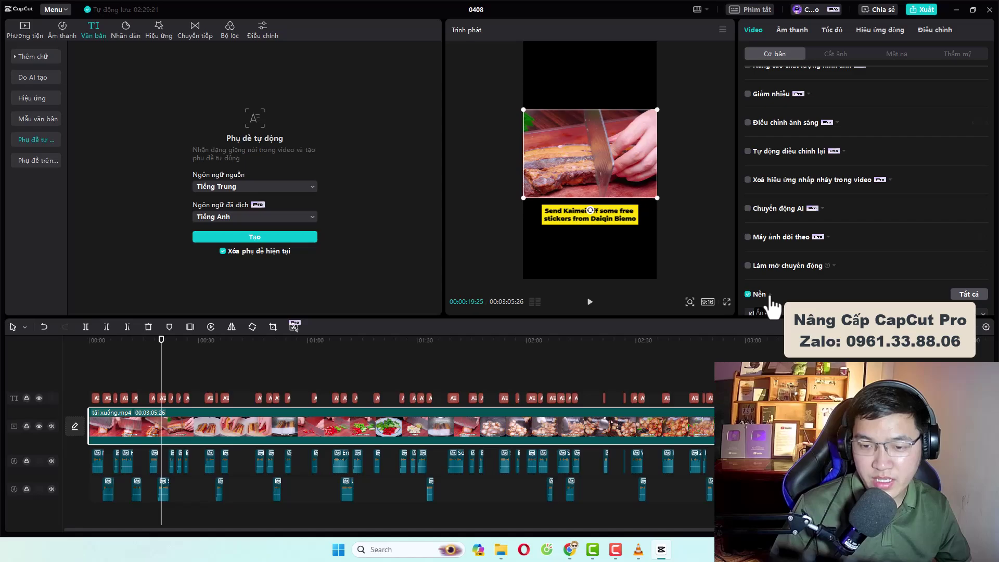
scroll(773, 304, down, 1)
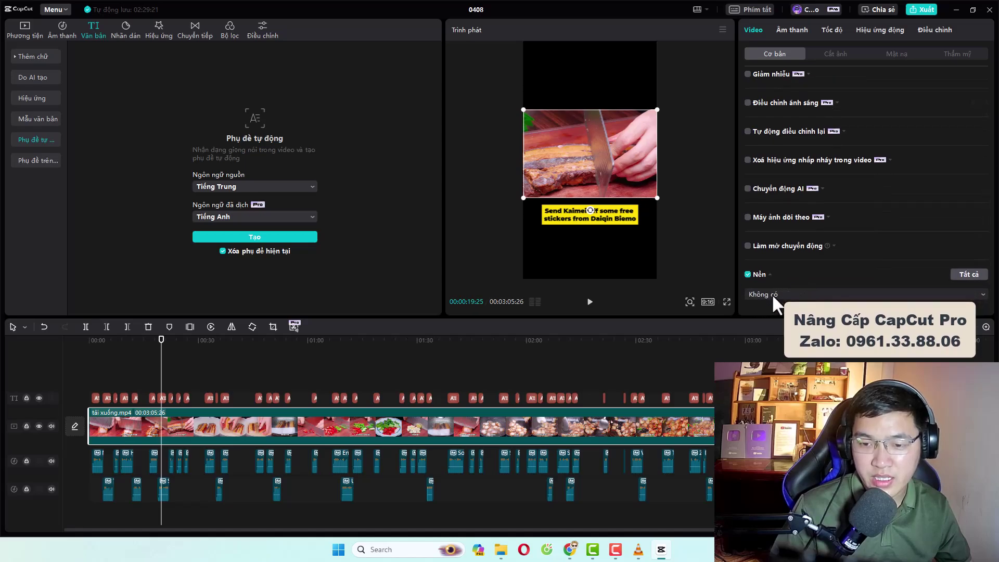
click(773, 293)
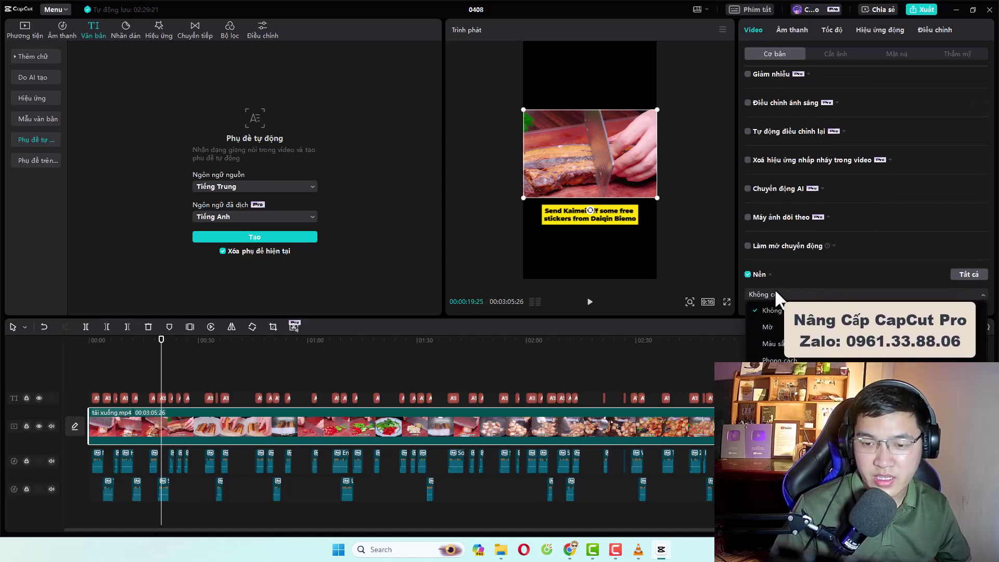
click(770, 327)
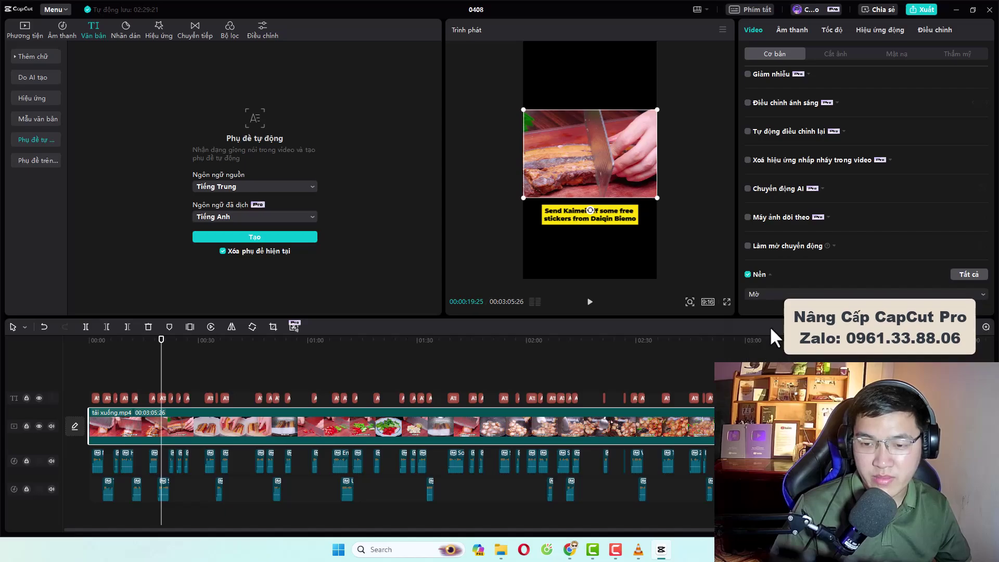
scroll(797, 284, down, 2)
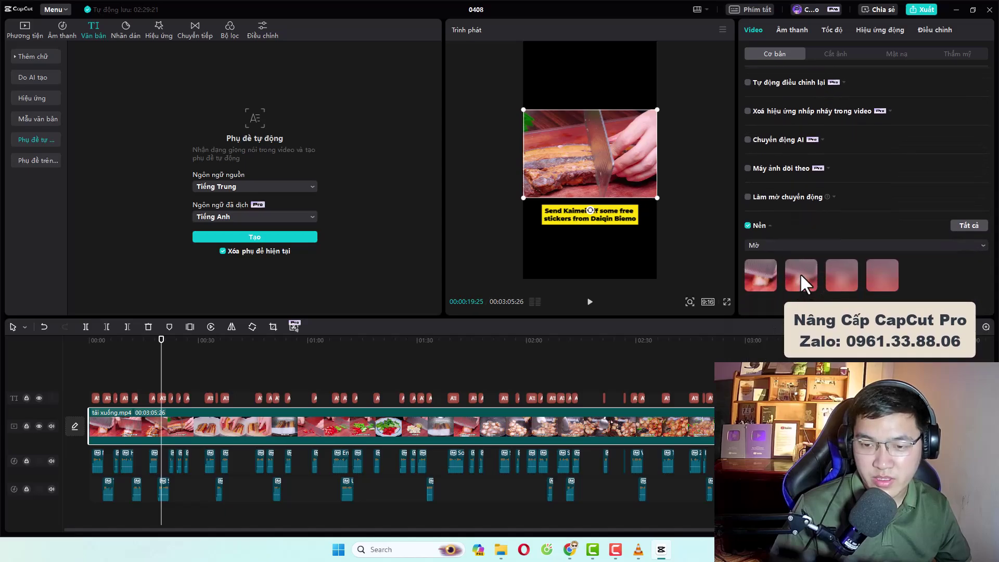
click(800, 273)
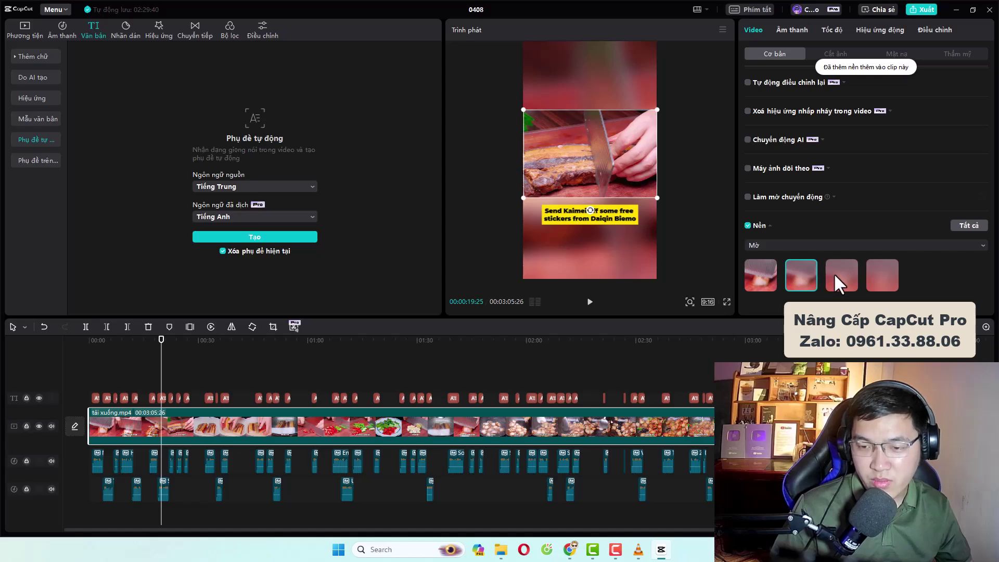
click(763, 275)
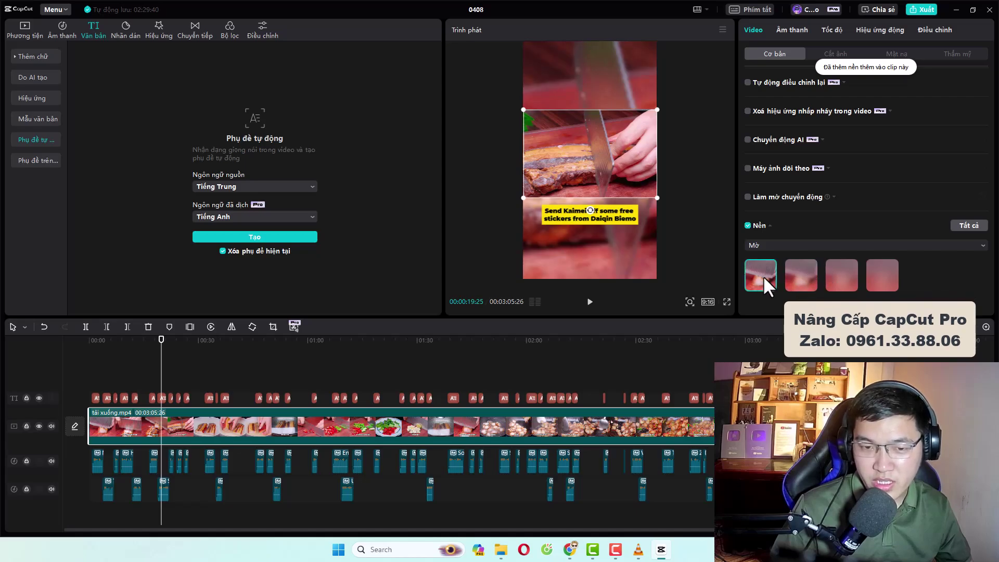
click(798, 280)
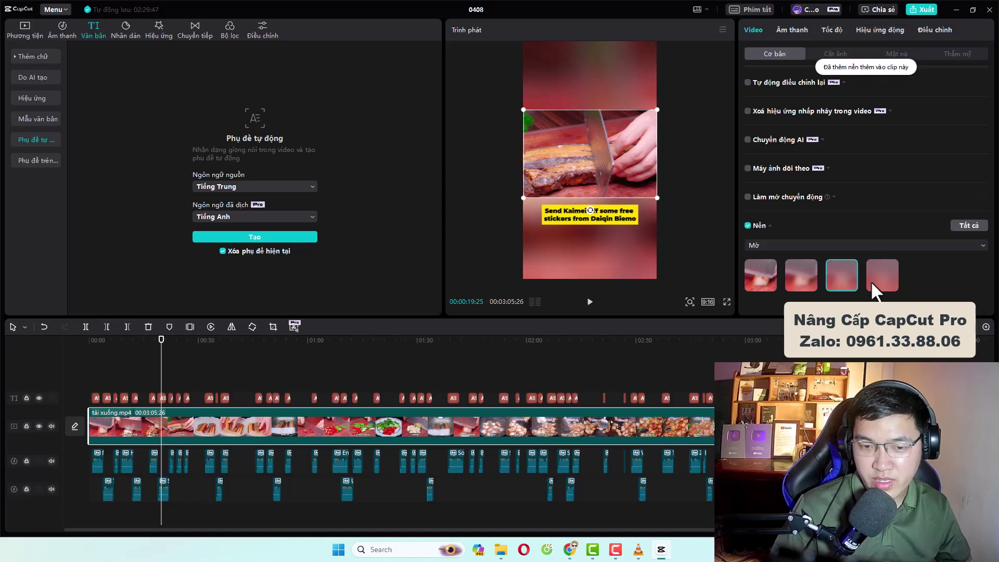
click(796, 277)
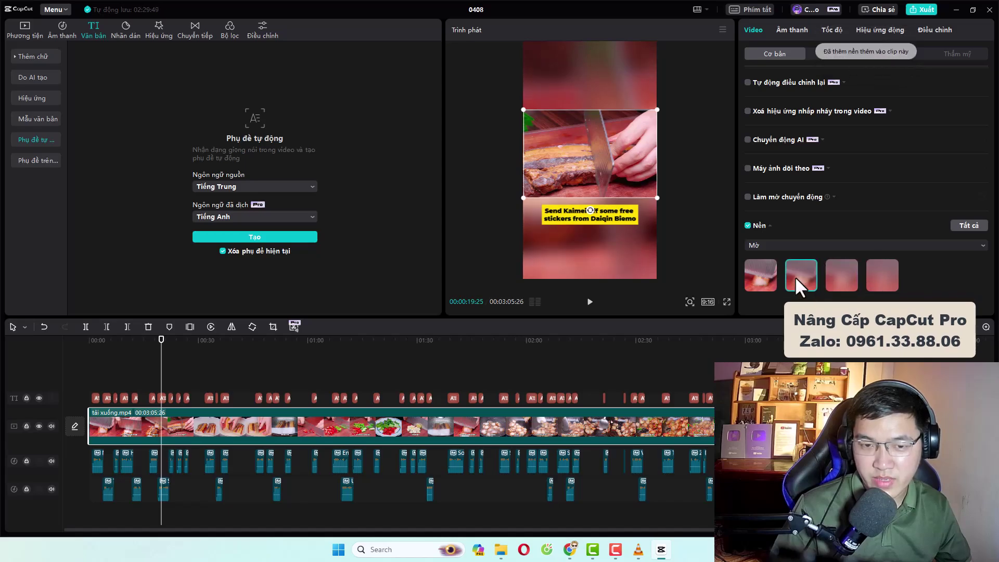
click(699, 233)
click(614, 188)
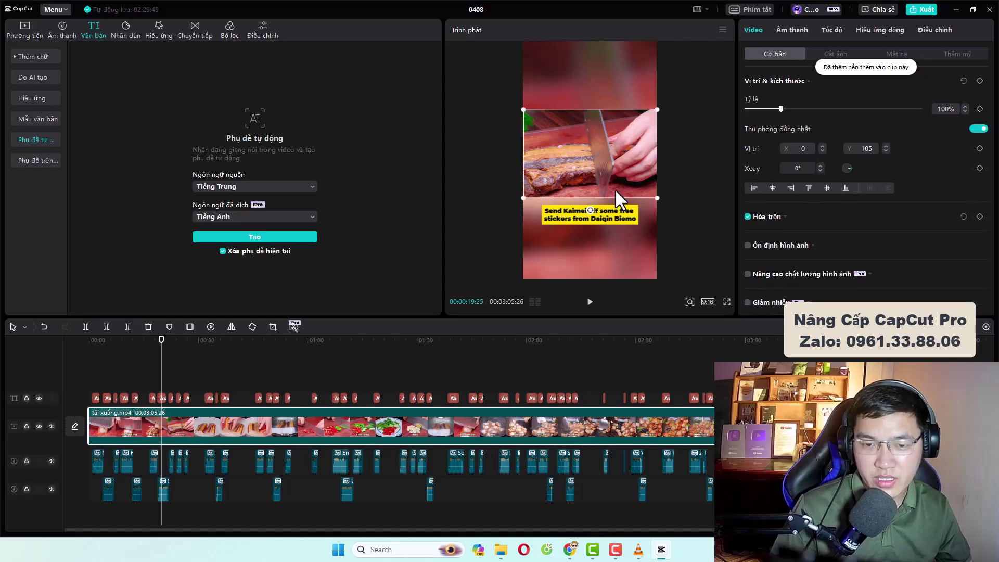
Play the vertical video from the start to check the blurred background and captions, and pause.
click(92, 350)
click(590, 302)
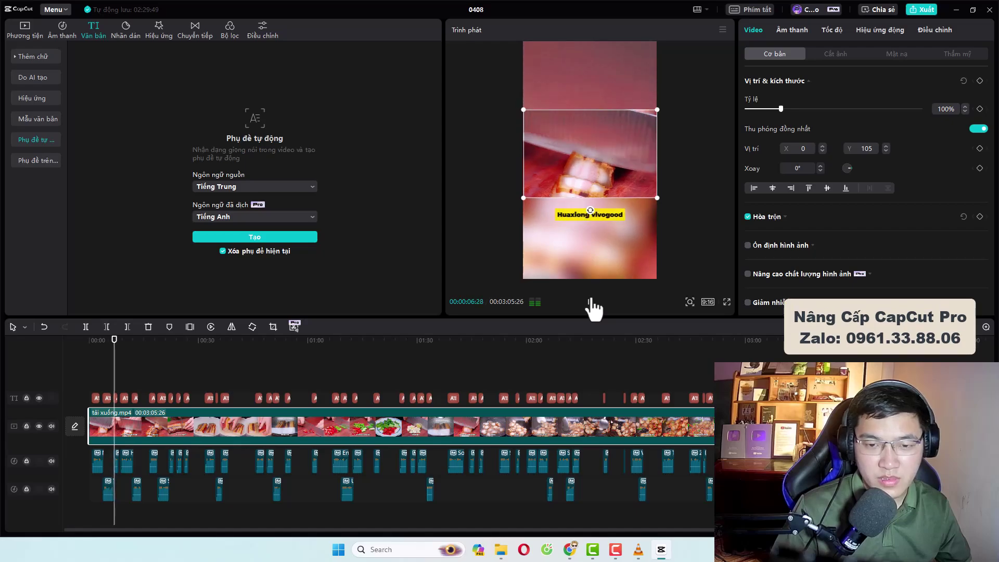
click(590, 302)
click(707, 236)
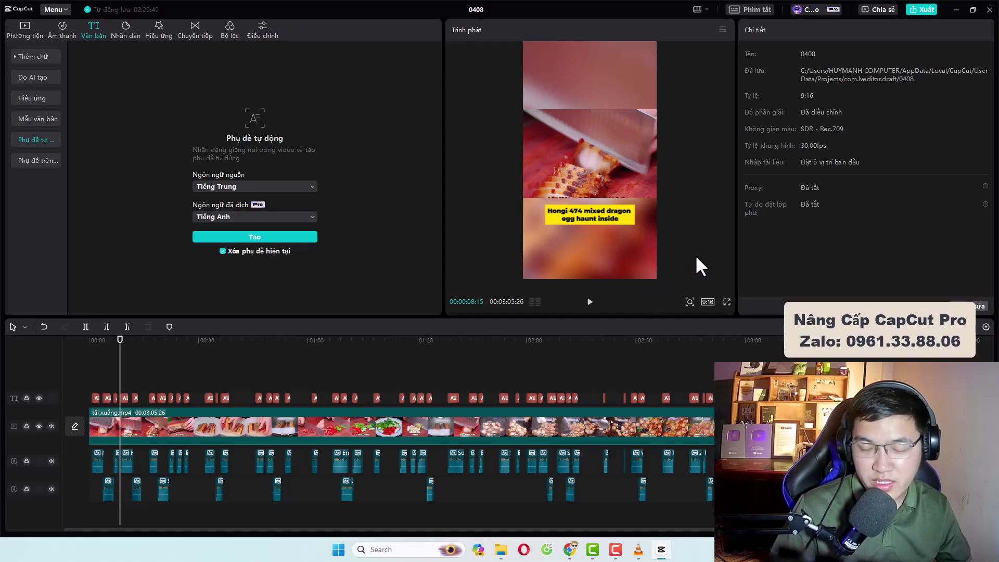
Change the project's aspect ratio to 1:1 and scale the main video clip down to 97%.
click(708, 302)
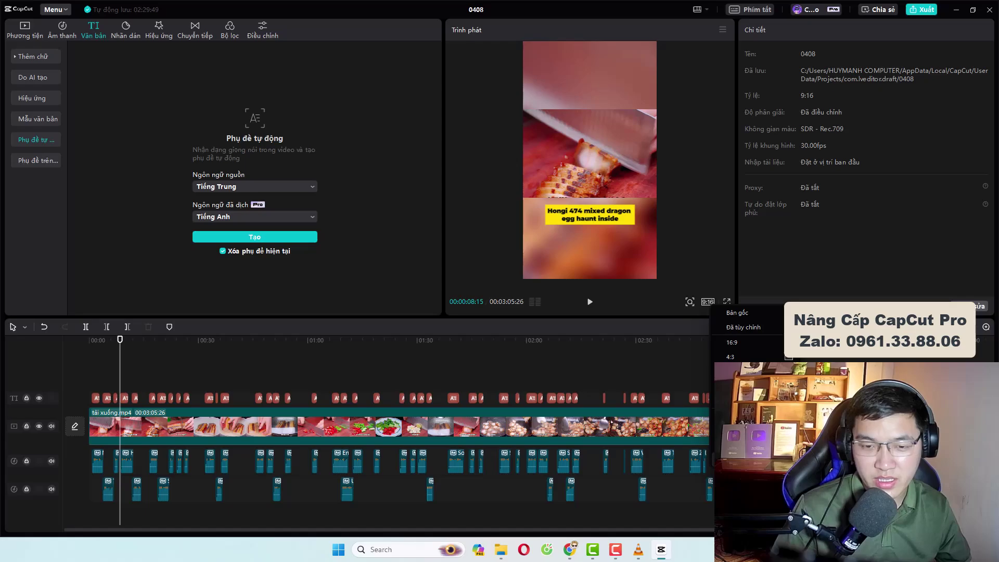
click(731, 461)
click(527, 200)
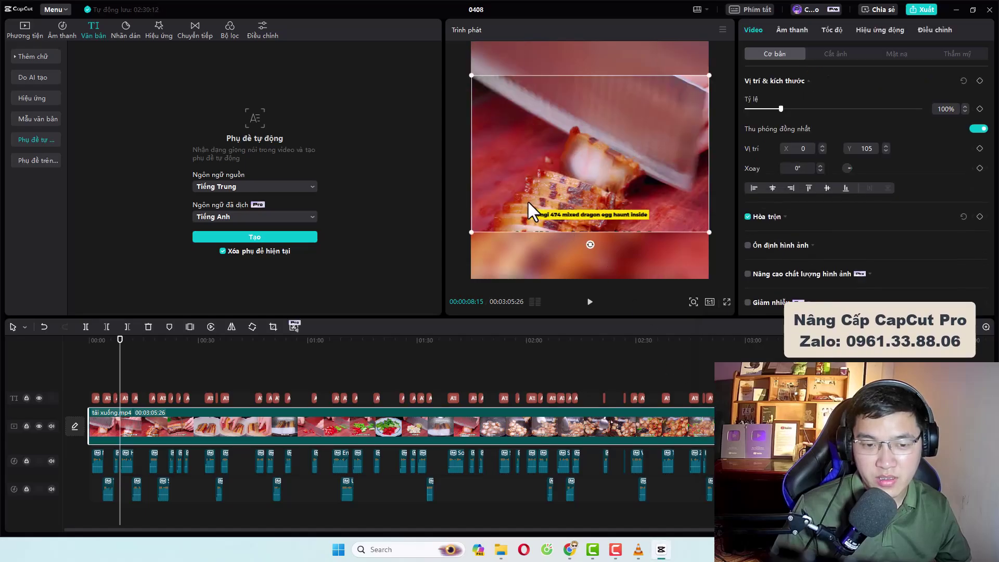
drag(468, 230, 475, 229)
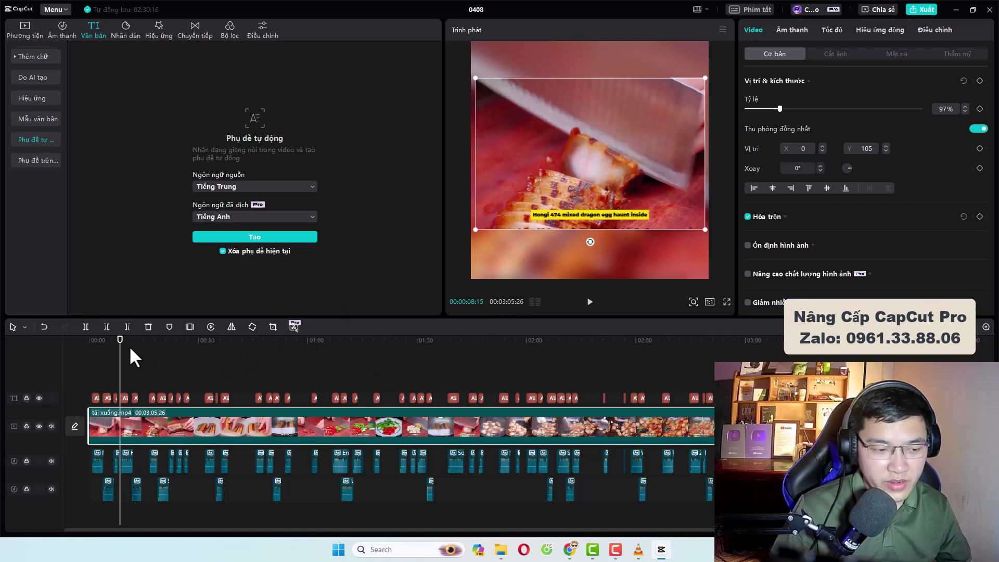
Centre the captions below the video picture at font size 8, and play the result to check the layout.
drag(120, 345, 123, 349)
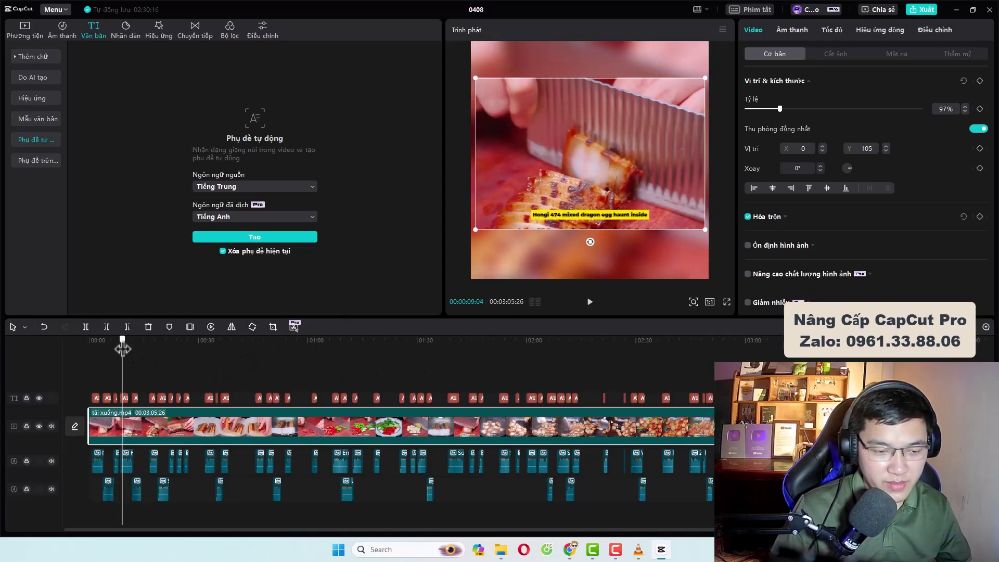
click(557, 214)
drag(565, 214, 541, 251)
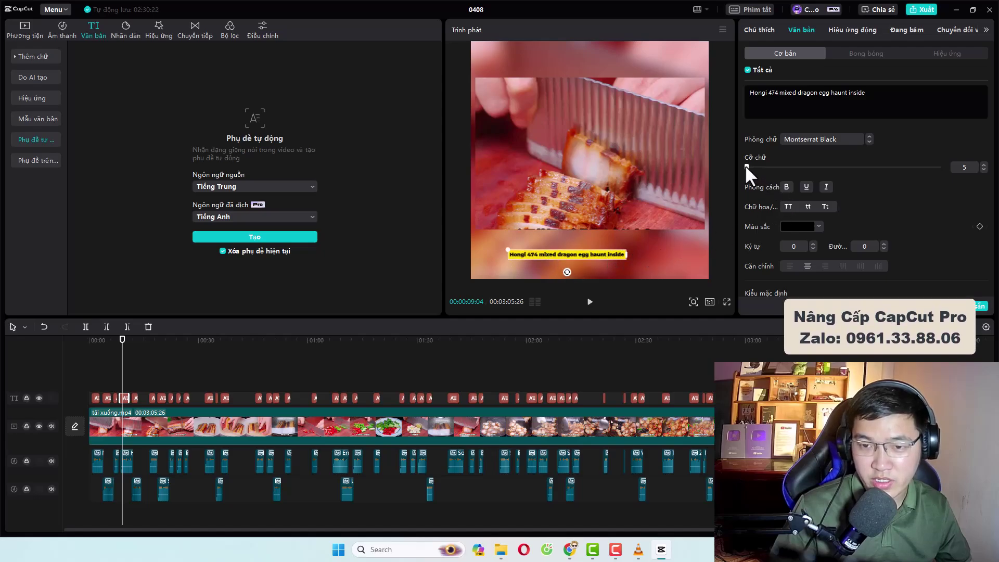
drag(746, 166, 747, 164)
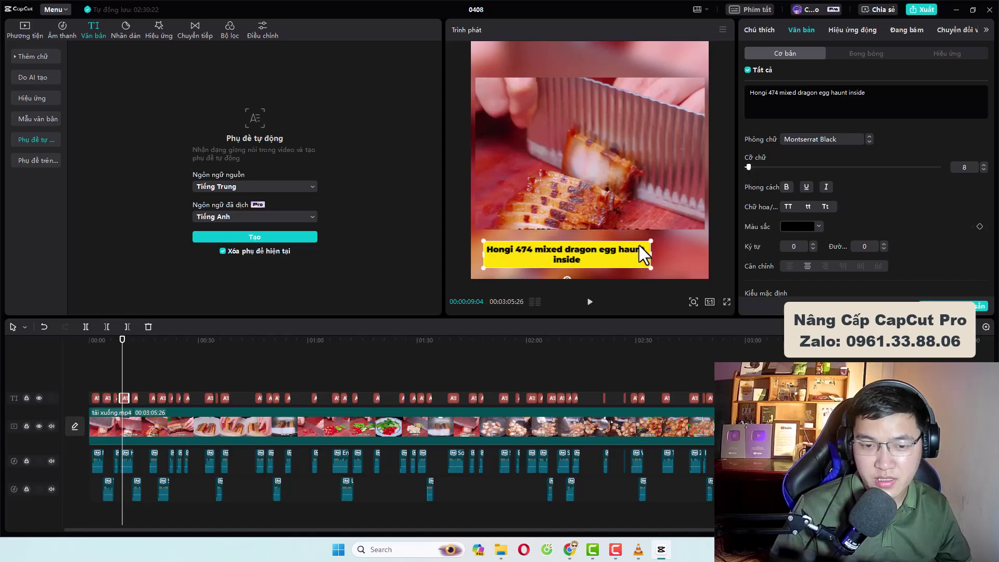
mouse_move(664, 253)
mouse_down()
mouse_move(688, 253)
mouse_move(668, 244)
mouse_up()
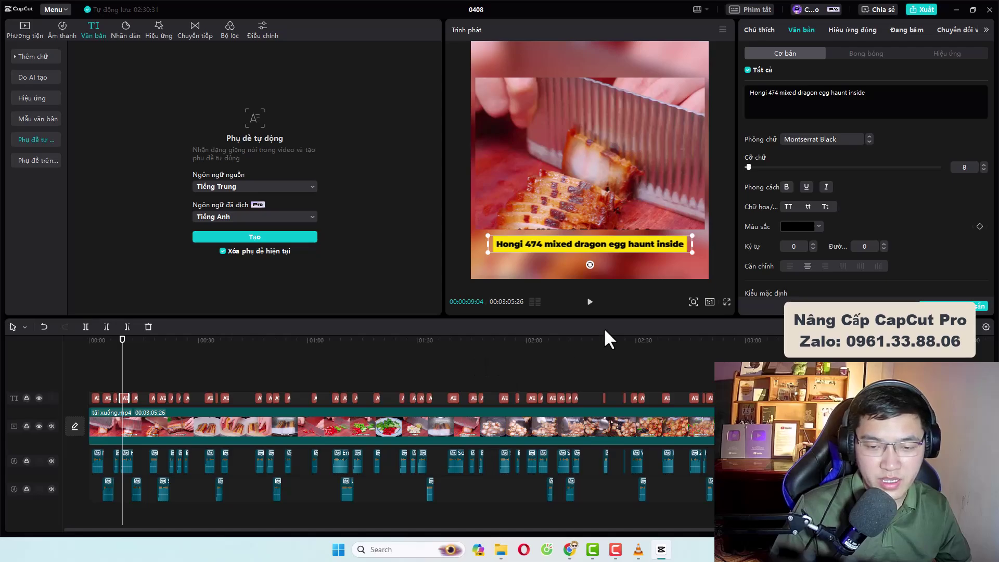
click(590, 302)
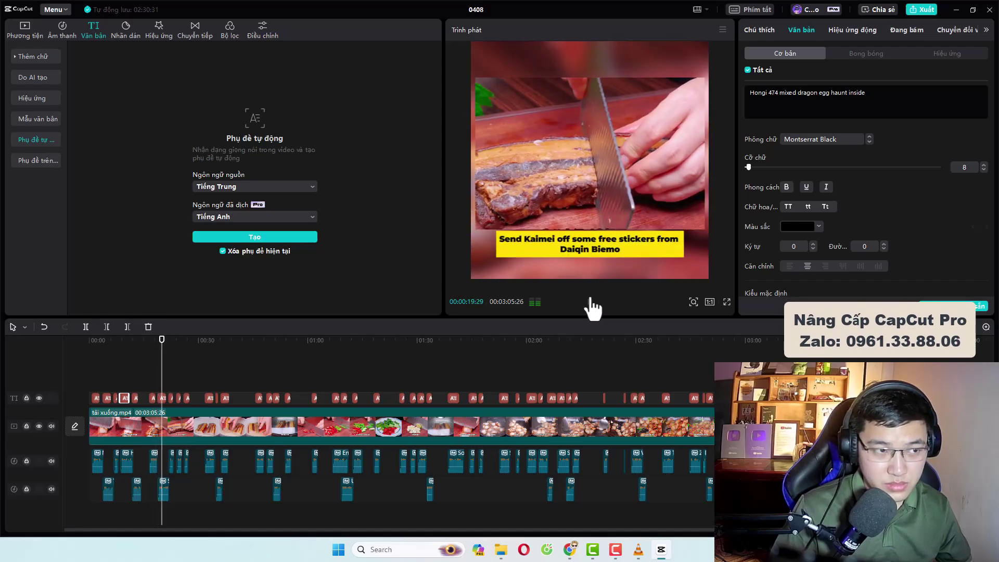
click(591, 305)
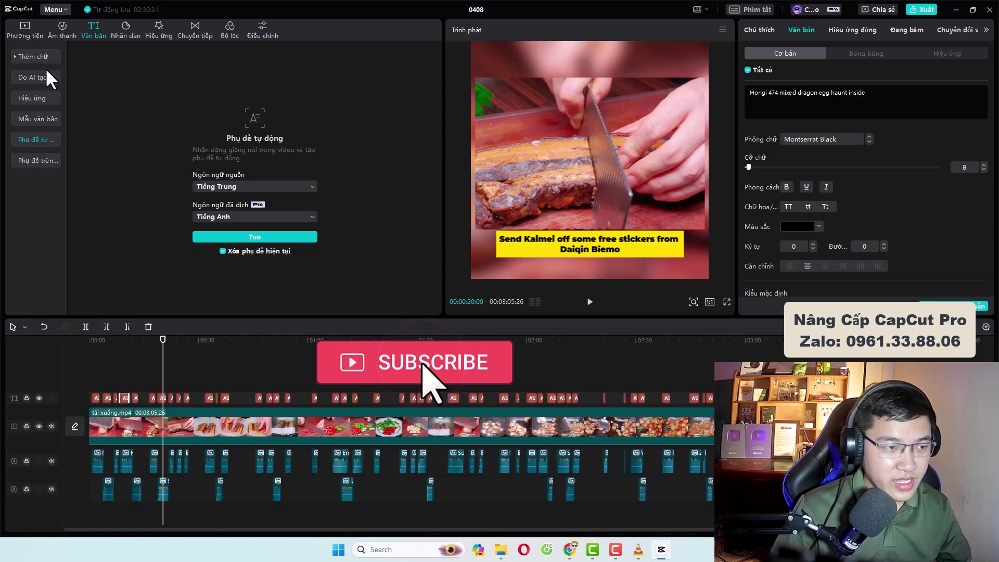
Run the TikTok copyright check on the project's audio.
click(24, 26)
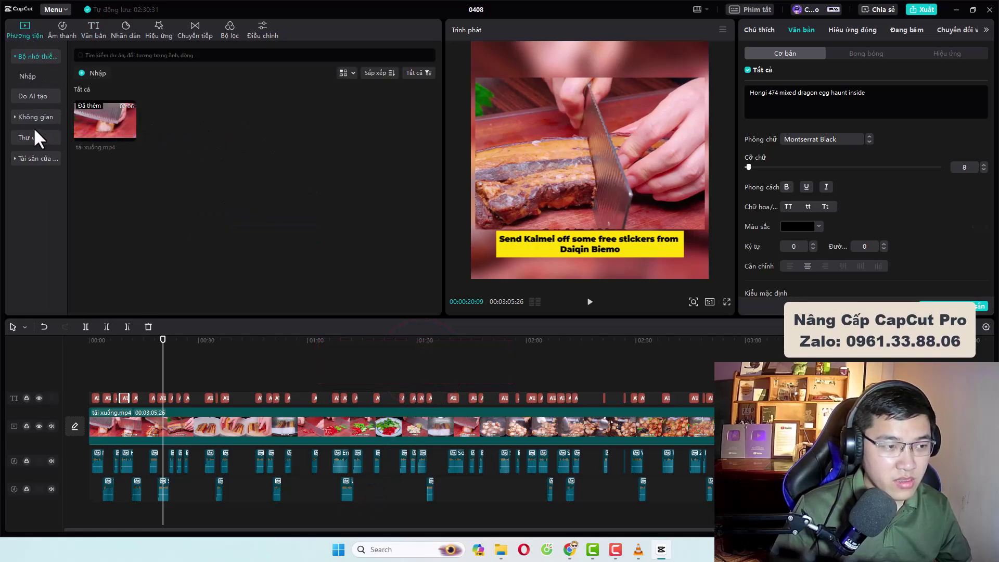
click(66, 29)
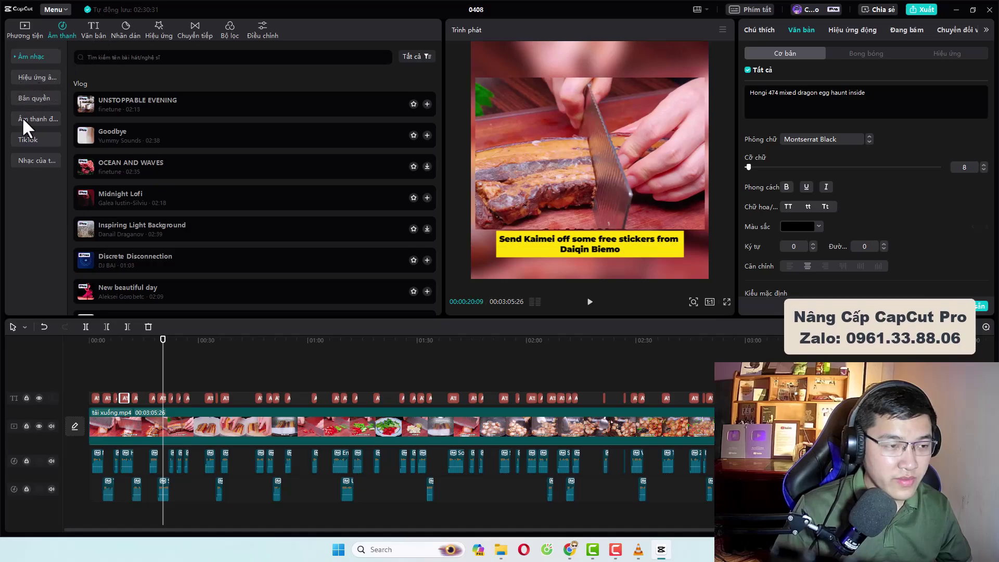
click(30, 97)
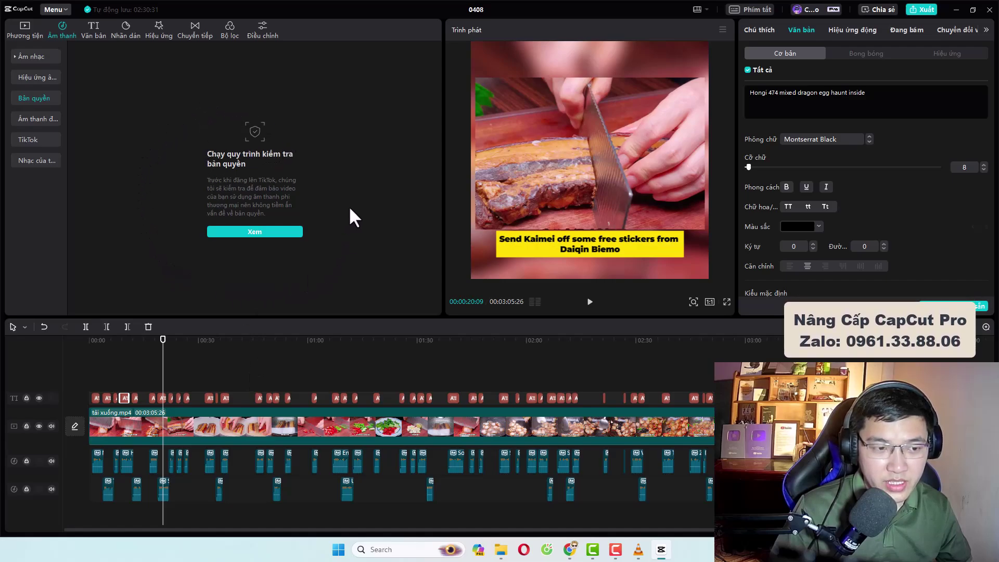
click(250, 232)
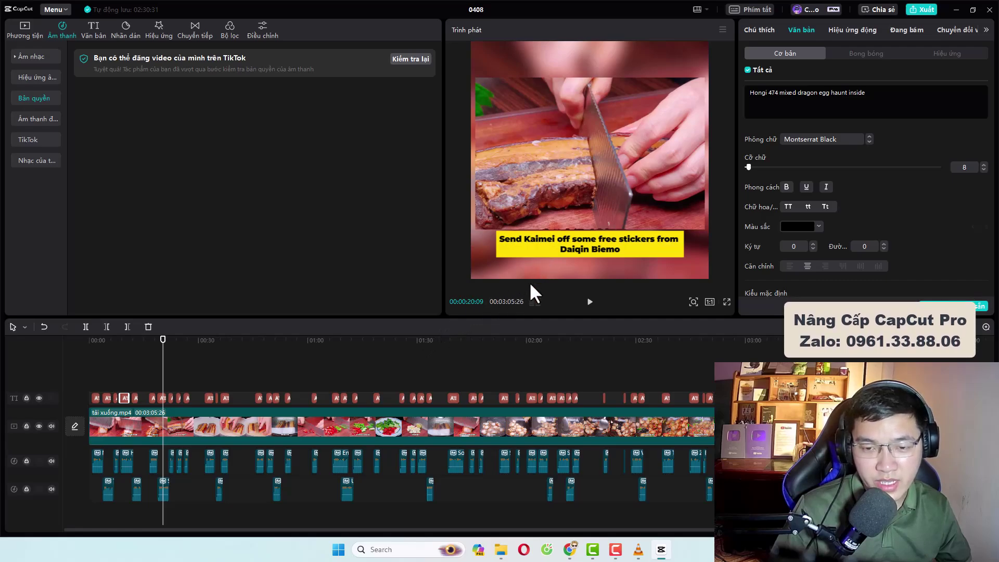
Mirror the main video clip horizontally and scrub to about 56 seconds to check the flipped picture.
drag(163, 341, 141, 348)
click(187, 418)
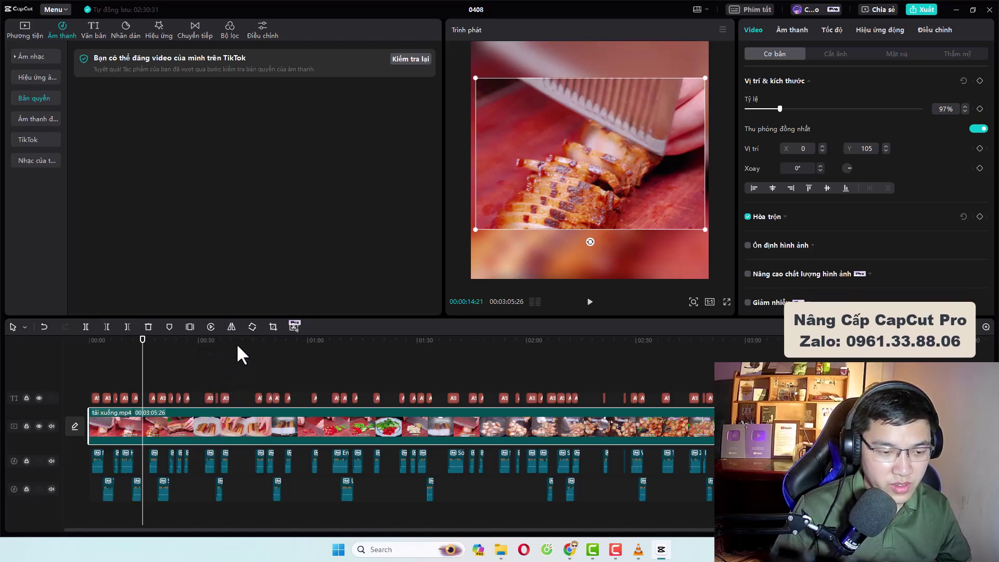
click(231, 327)
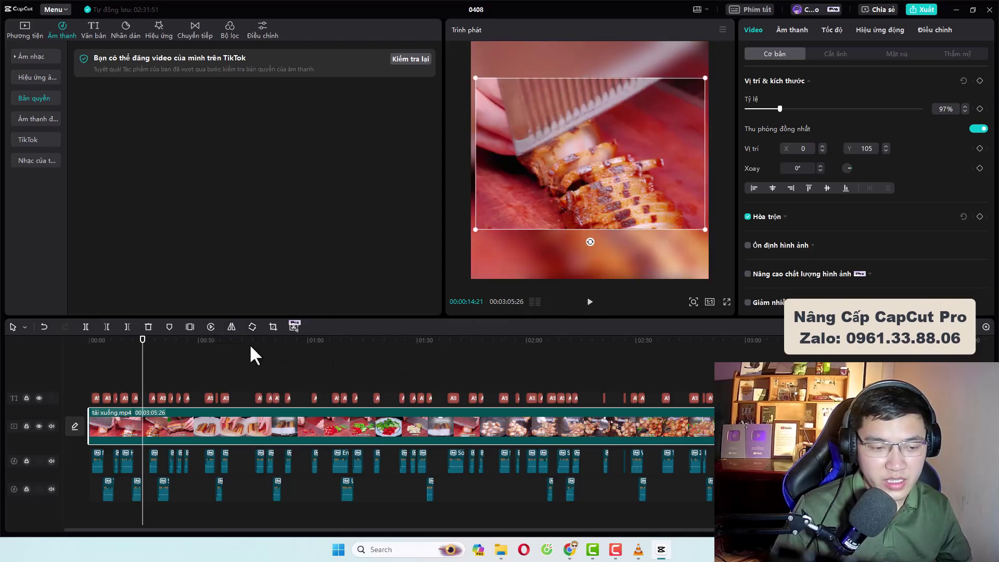
drag(243, 342, 300, 357)
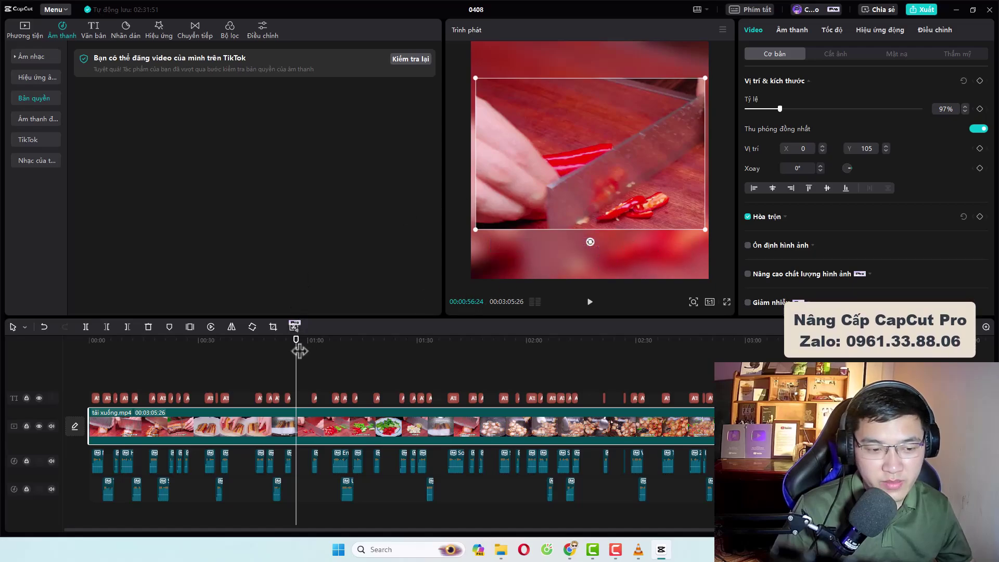
Show the project's imported media, deselect the main clip, and scrub through the timeline to review the picture and captions at several points.
drag(296, 341, 332, 366)
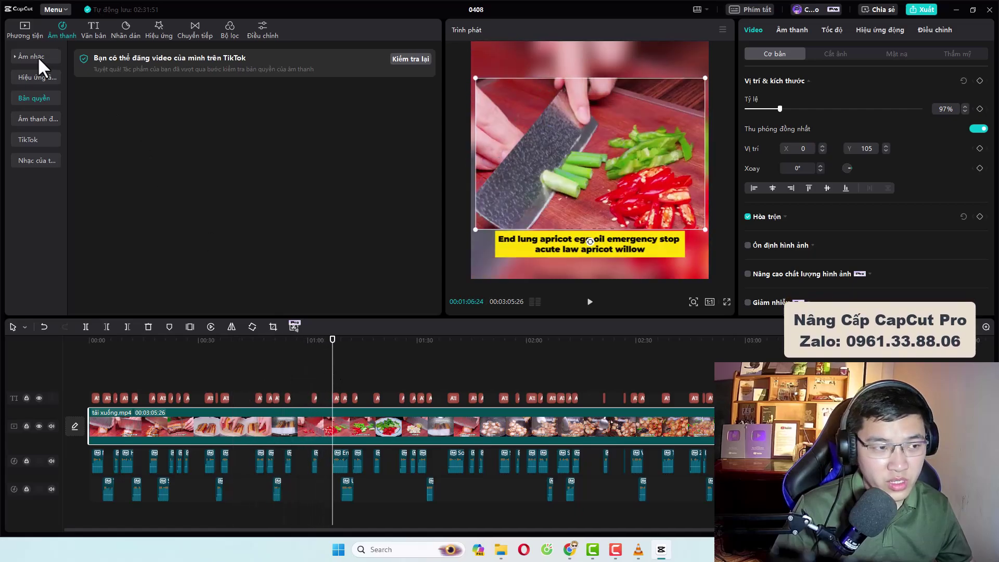
click(24, 29)
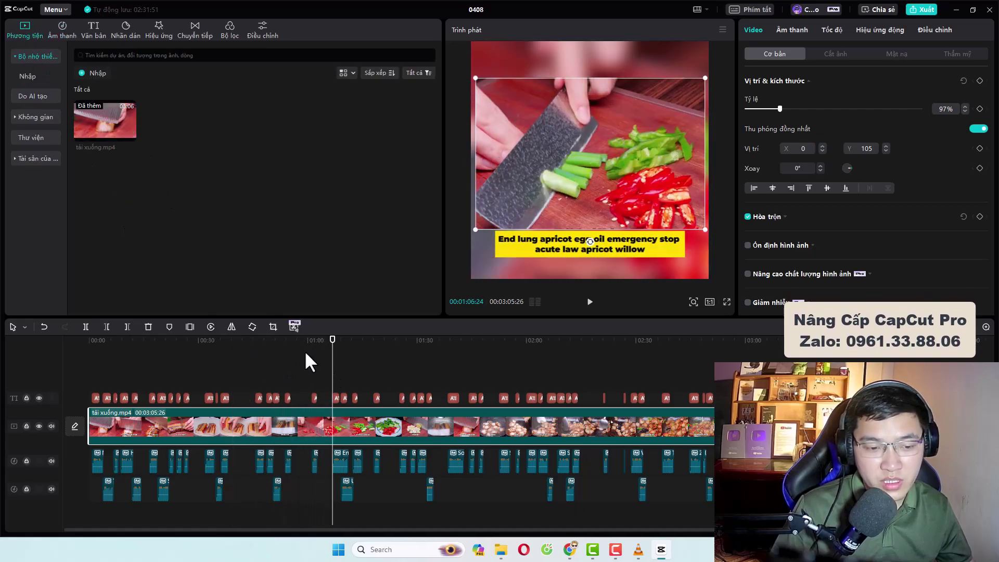
drag(332, 350, 655, 350)
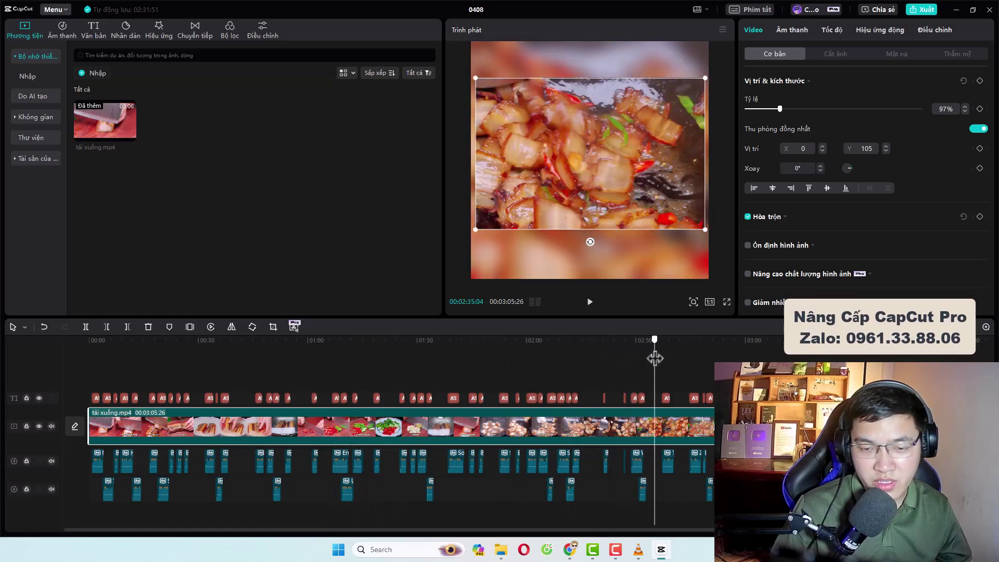
click(458, 189)
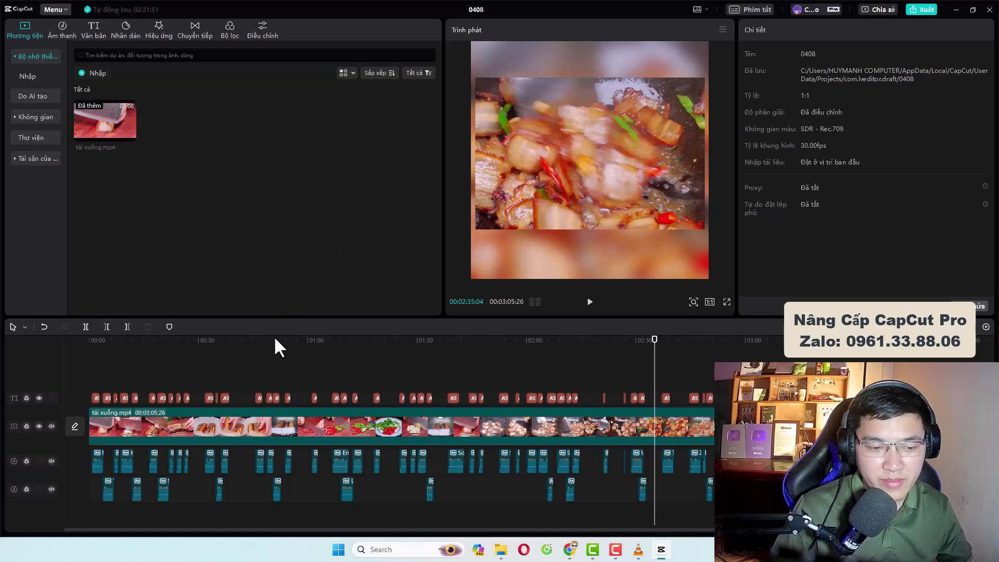
drag(274, 339, 109, 352)
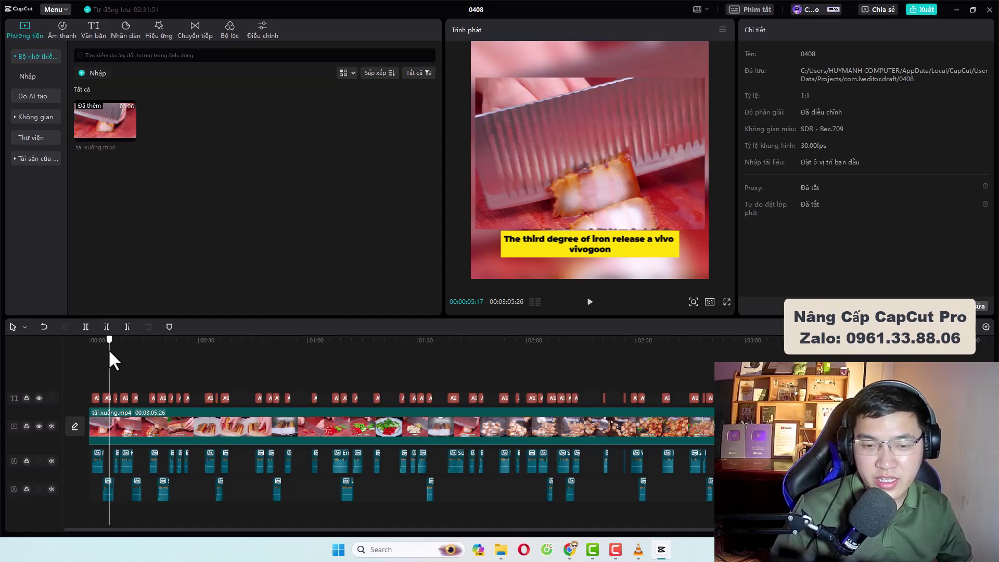
drag(109, 351, 290, 358)
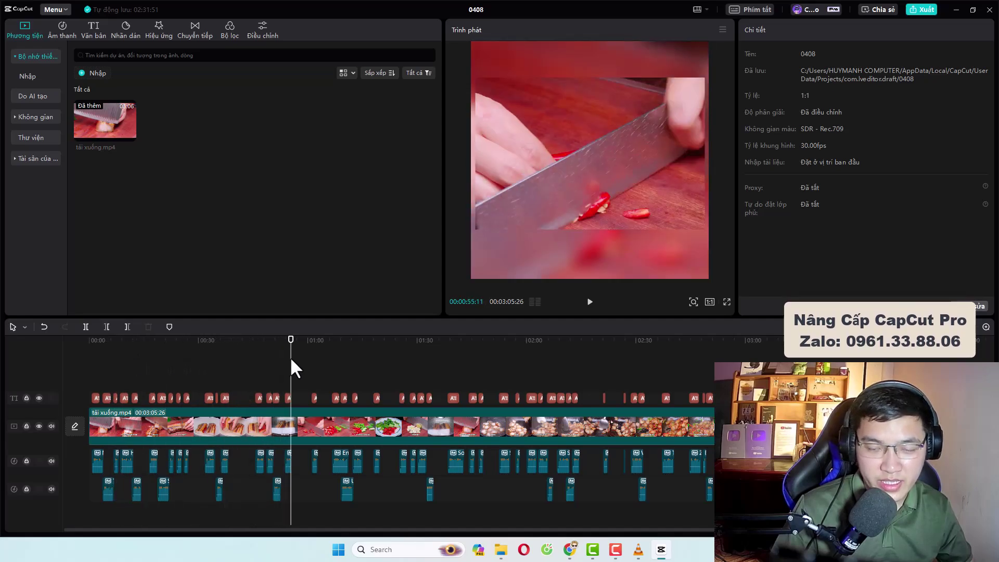